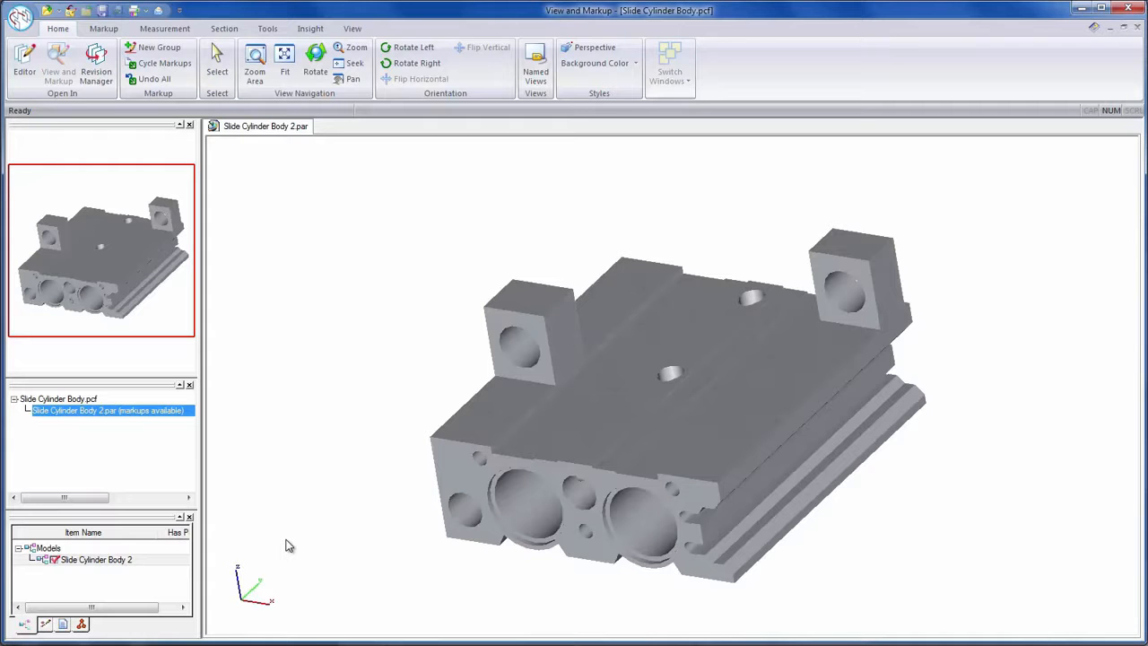
- Open the markup groups and review each of the three requested changes on the slide cylinder body
{"action": "left_click", "coordinate": [44, 624]}
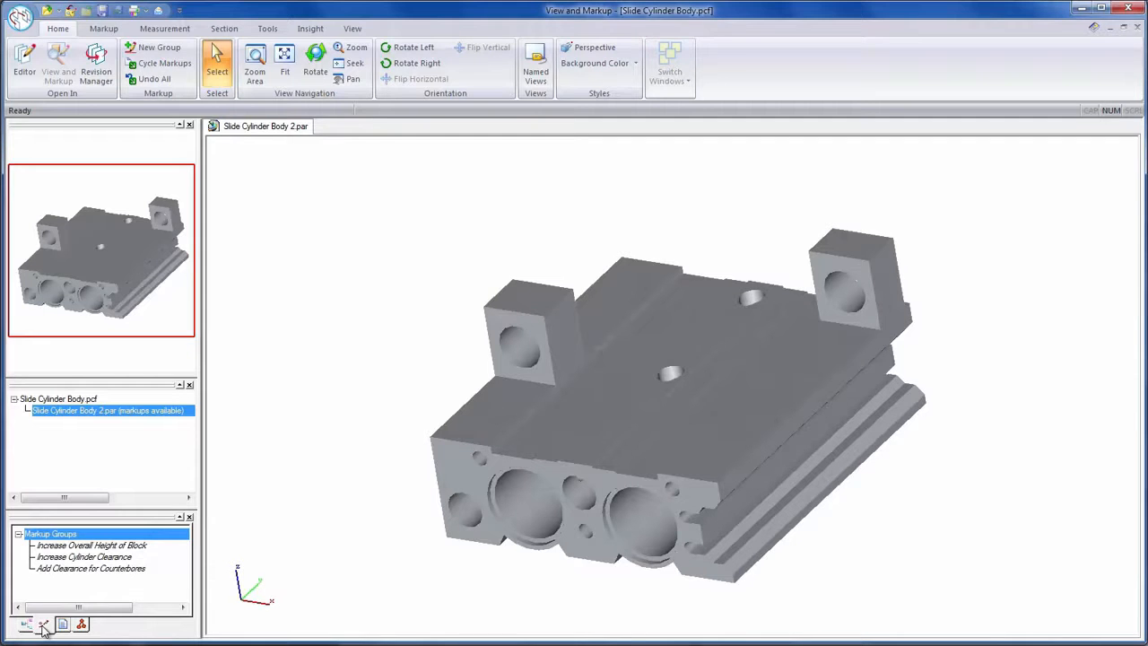
{"action": "left_click", "coordinate": [81, 545]}
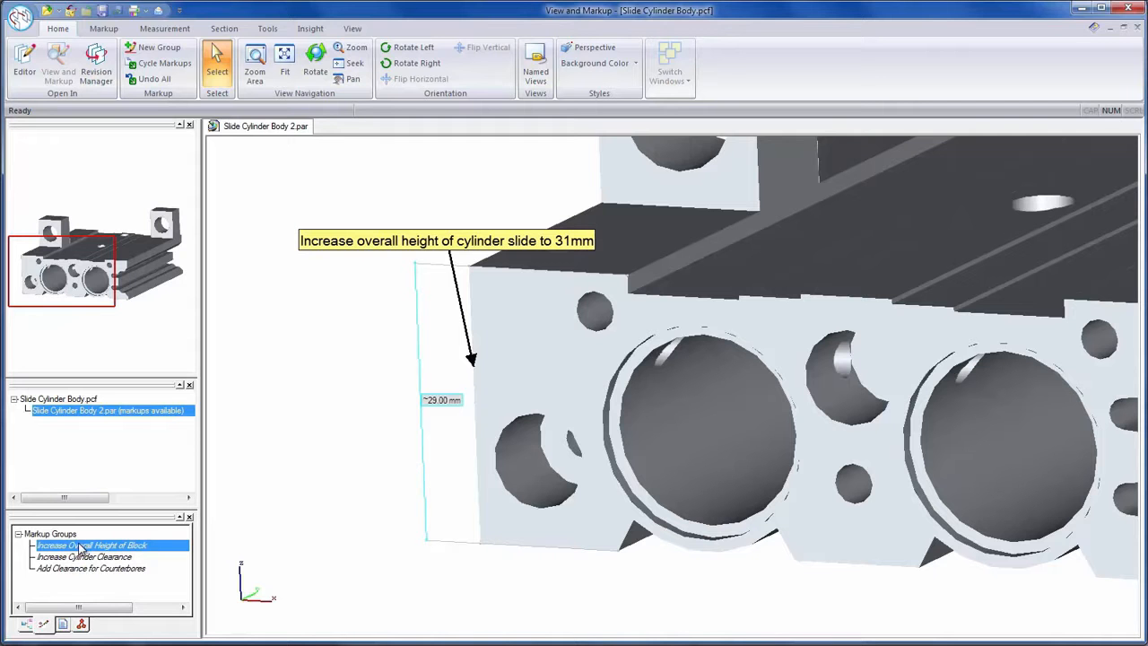
{"action": "left_click", "coordinate": [85, 557]}
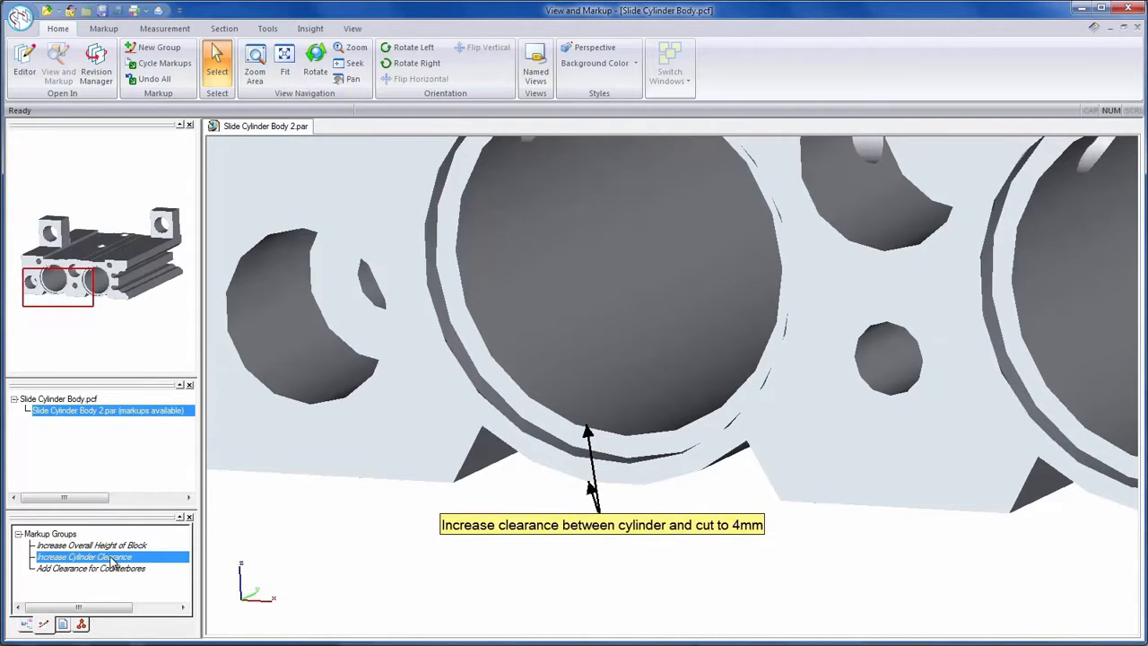
{"action": "left_click", "coordinate": [105, 568]}
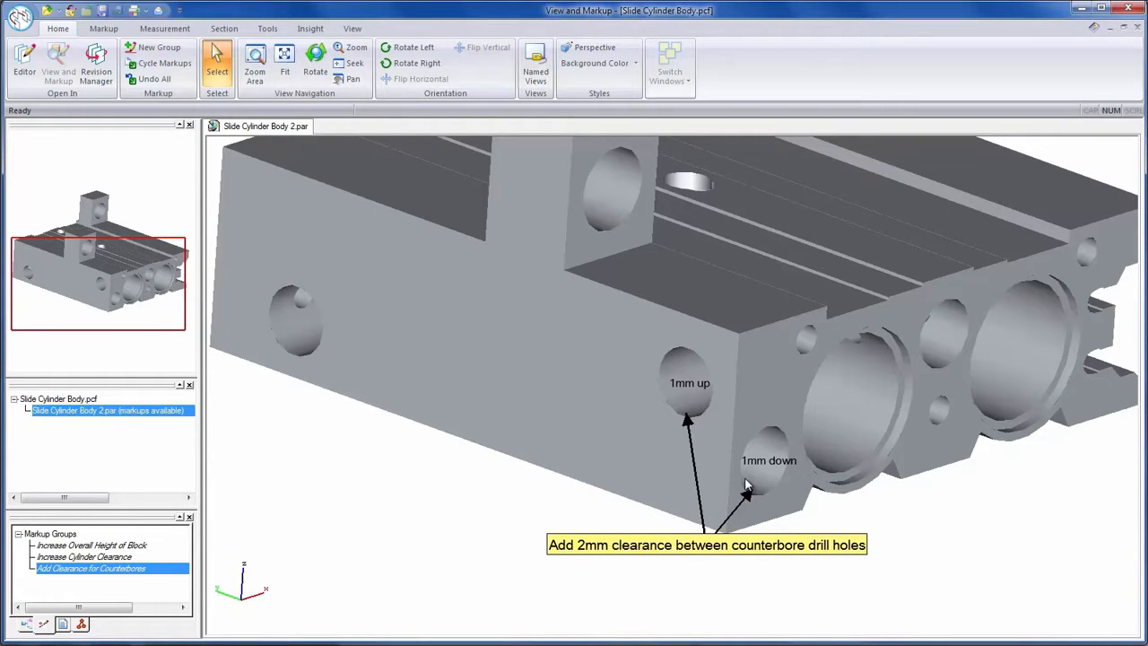
{"action": "mouse_move", "coordinate": [819, 446]}
{"action": "middle_mouse_down"}
{"action": "mouse_move", "coordinate": [748, 446]}
{"action": "mouse_move", "coordinate": [795, 446]}
{"action": "mouse_move", "coordinate": [799, 426]}
{"action": "mouse_move", "coordinate": [791, 442]}
{"action": "middle_mouse_up"}
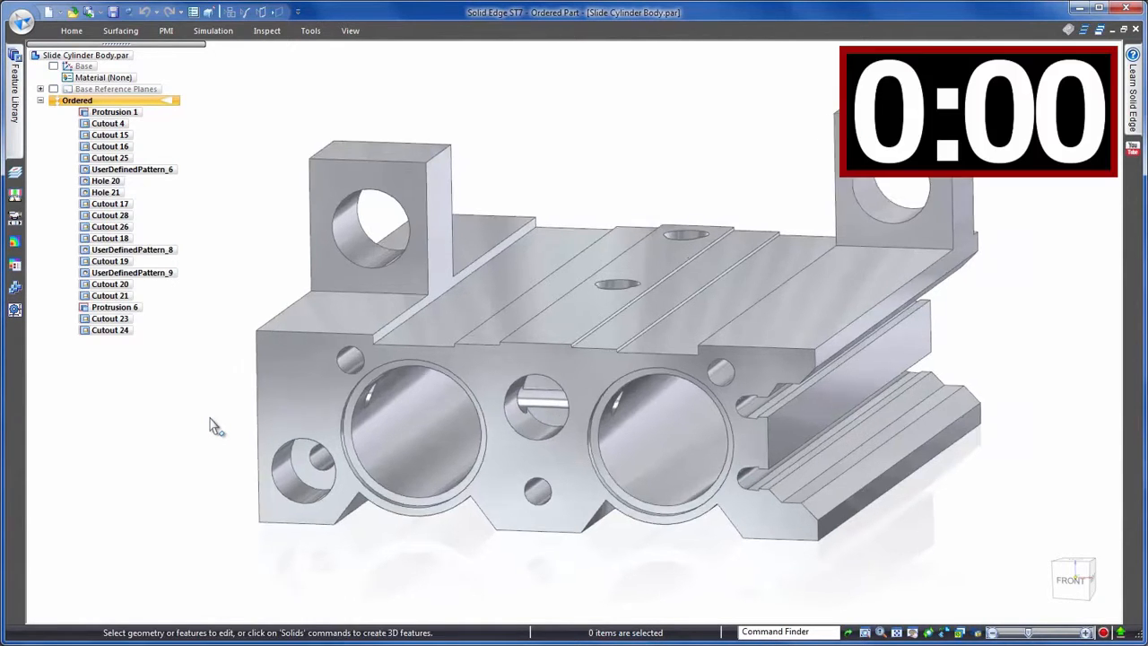
- Edit the profile of Protrusion 1, set the block's overall height dimension to 31 mm, and finish the edit
{"action": "left_click", "coordinate": [277, 423]}
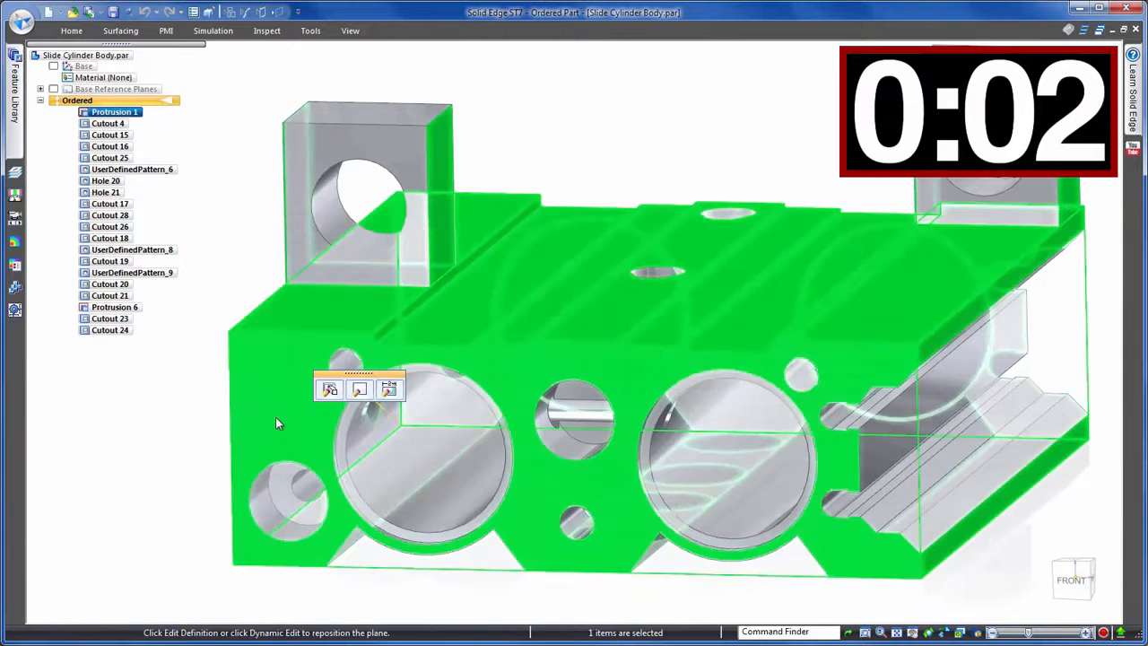
{"action": "left_click", "coordinate": [359, 388]}
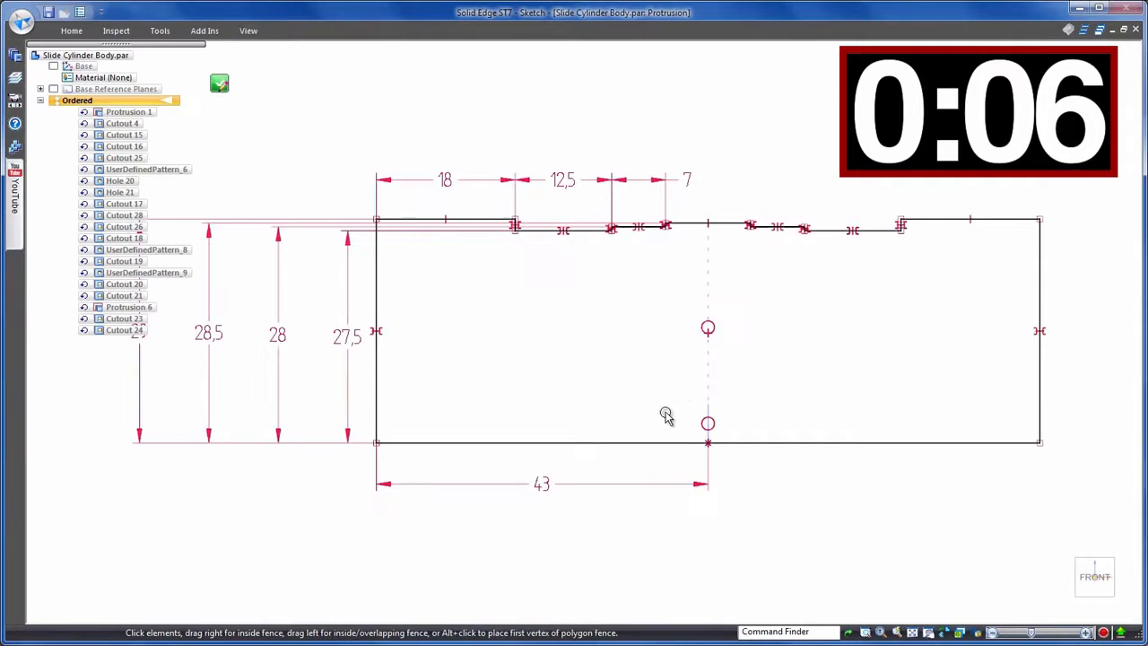
{"action": "scroll", "coordinate": [766, 384], "scroll_direction": "down", "scroll_amount": 1}
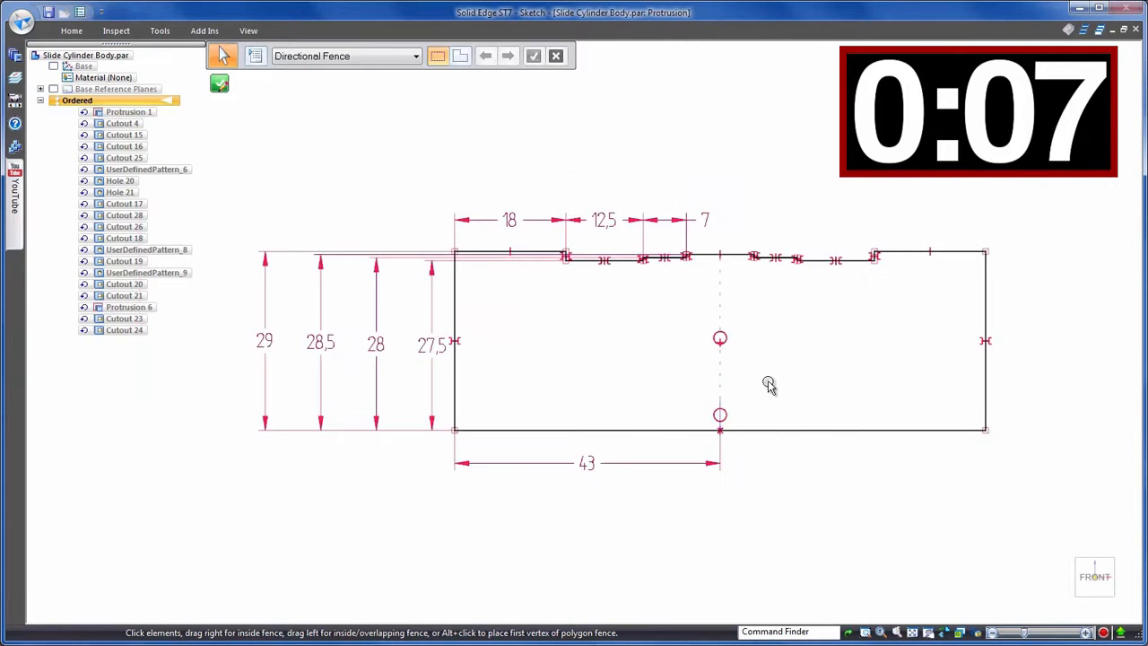
{"action": "left_click", "coordinate": [268, 339]}
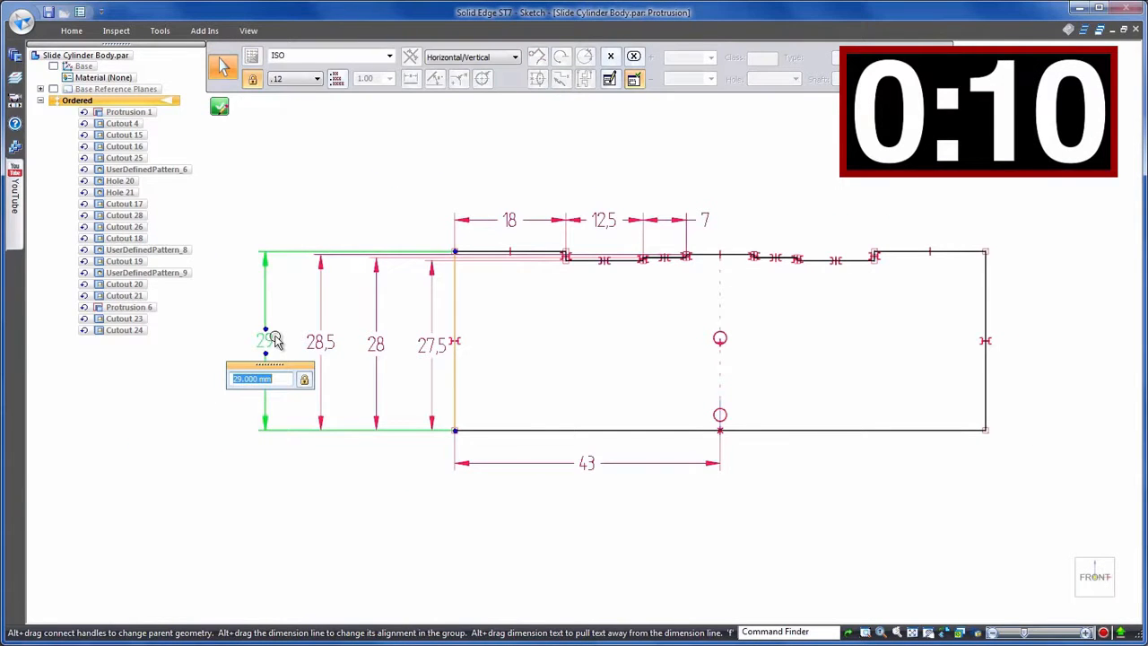
{"action": "type", "text": "31"}
{"action": "key", "text": "Return"}
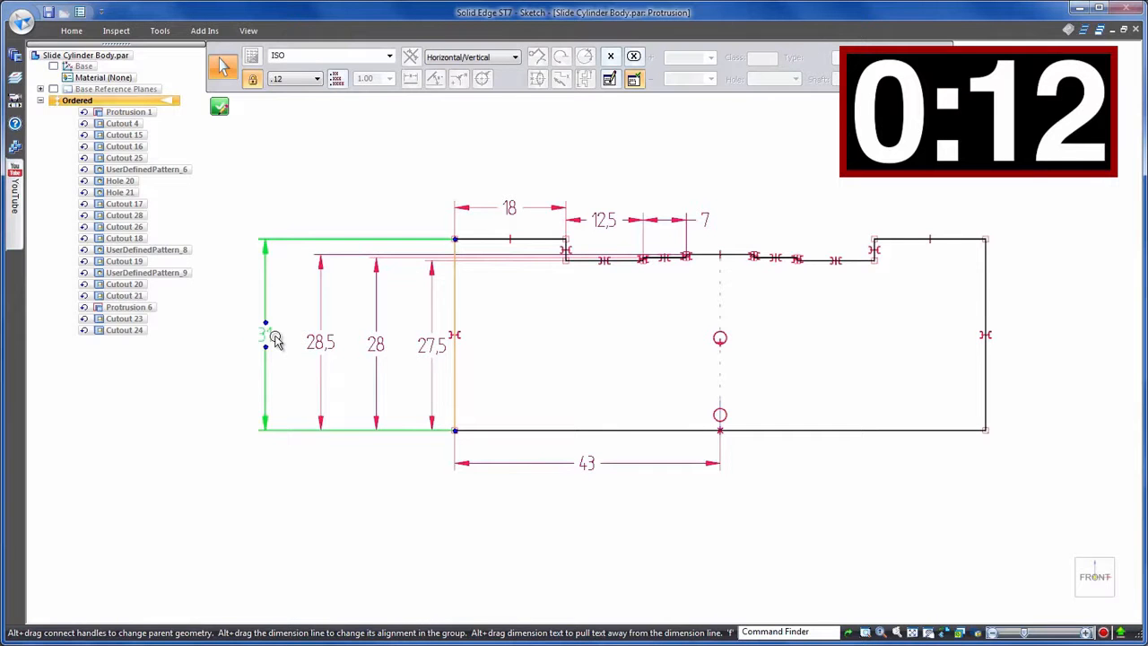
{"action": "key", "text": "Escape"}
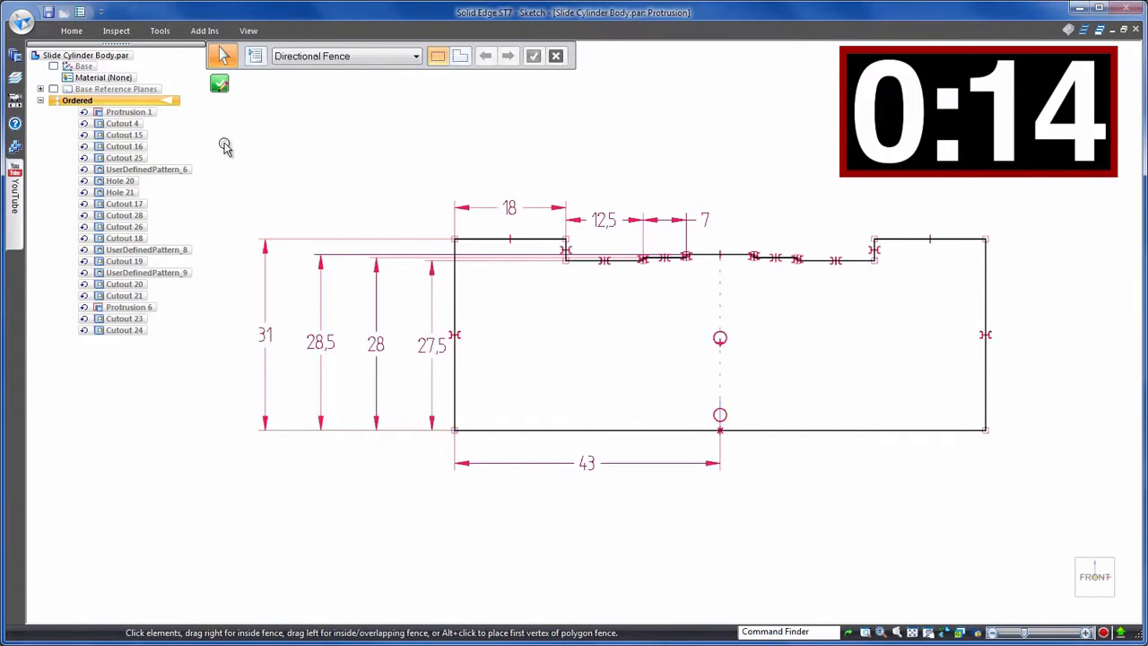
{"action": "left_click", "coordinate": [220, 84]}
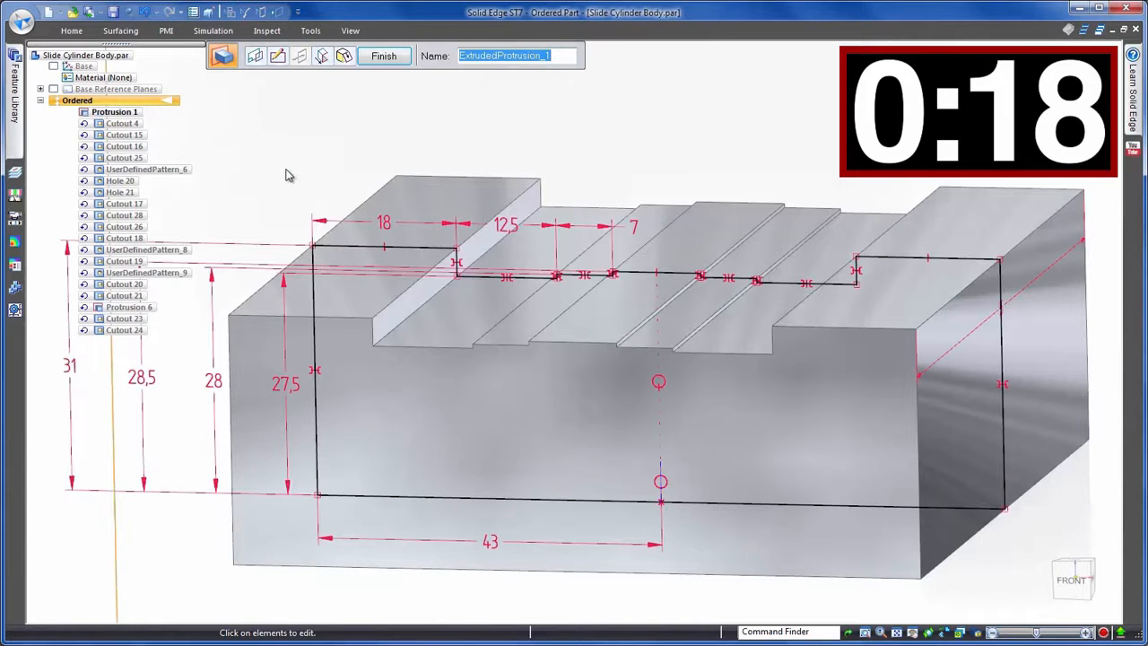
{"action": "key", "text": "Escape"}
{"action": "left_click", "coordinate": [210, 178]}
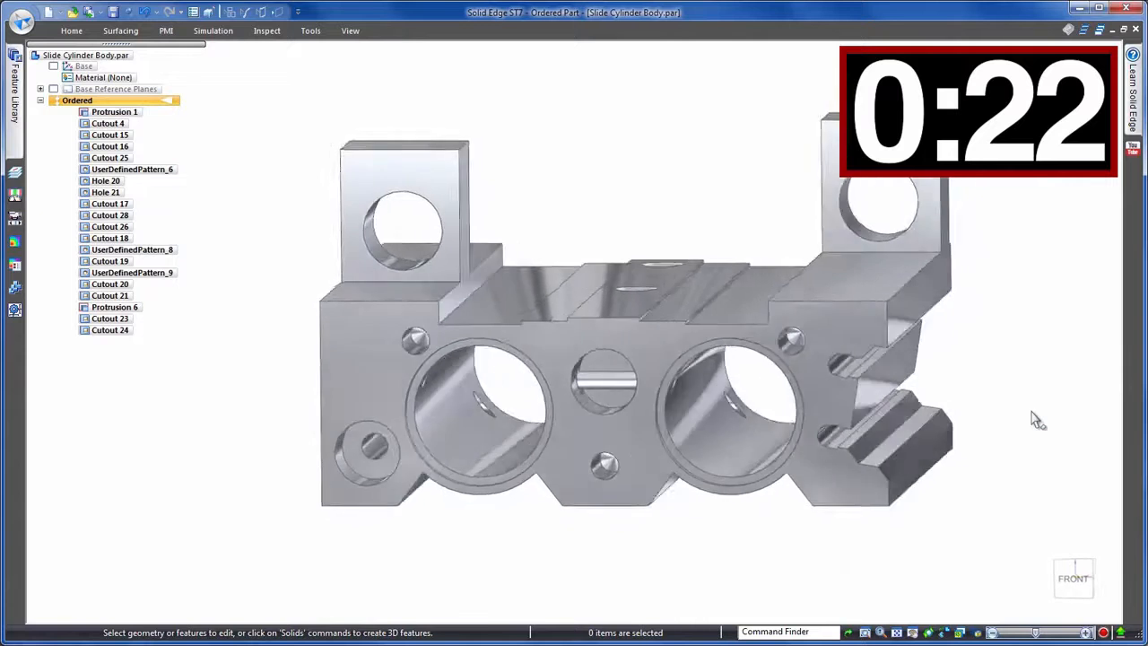
- In the front view, edit the bottom cutout's profile and delete the stray elements at its lower ends
{"action": "left_click", "coordinate": [1072, 570]}
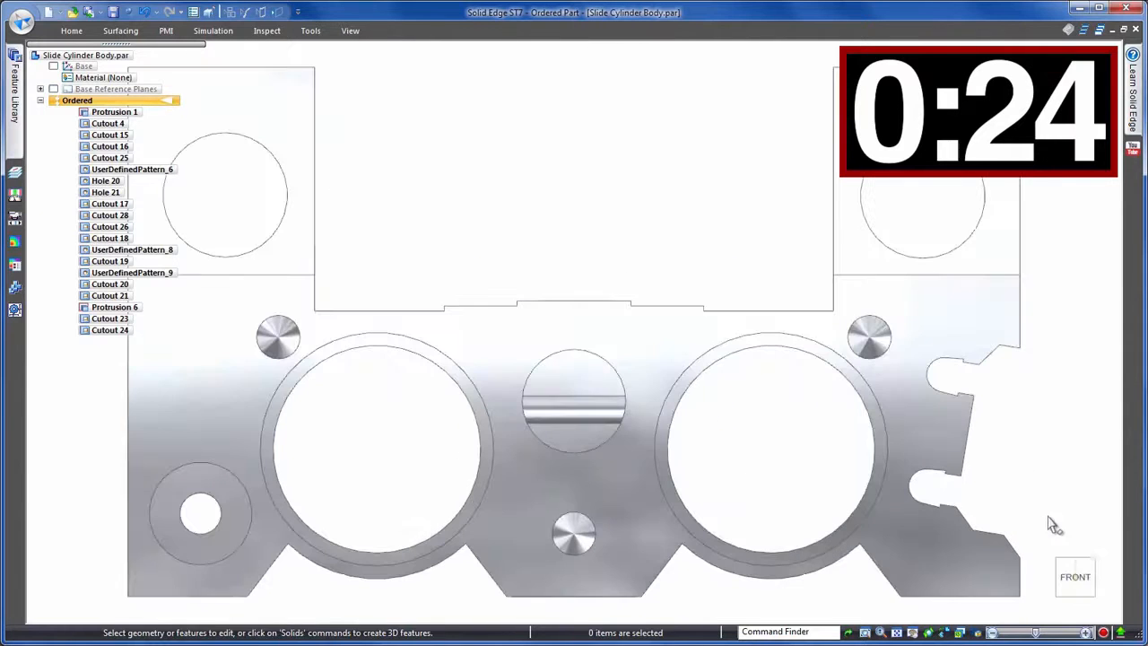
{"action": "left_click", "coordinate": [975, 447]}
{"action": "left_click", "coordinate": [884, 377]}
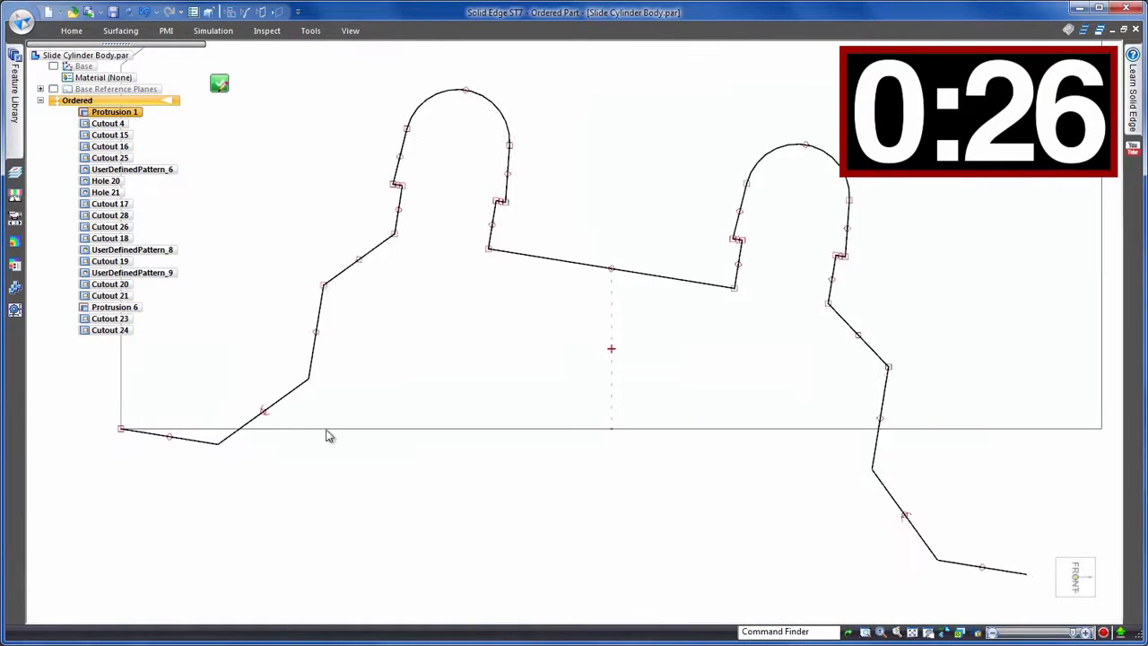
{"action": "left_click_drag", "start_coordinate": [105, 416], "coordinate": [149, 455]}
{"action": "key", "text": "Delete"}
{"action": "right_click_drag", "start_coordinate": [280, 518], "coordinate": [280, 485]}
- Reconnect both open ends of the cutout profile to the base line and close the sketch
{"action": "left_click", "coordinate": [1034, 573]}
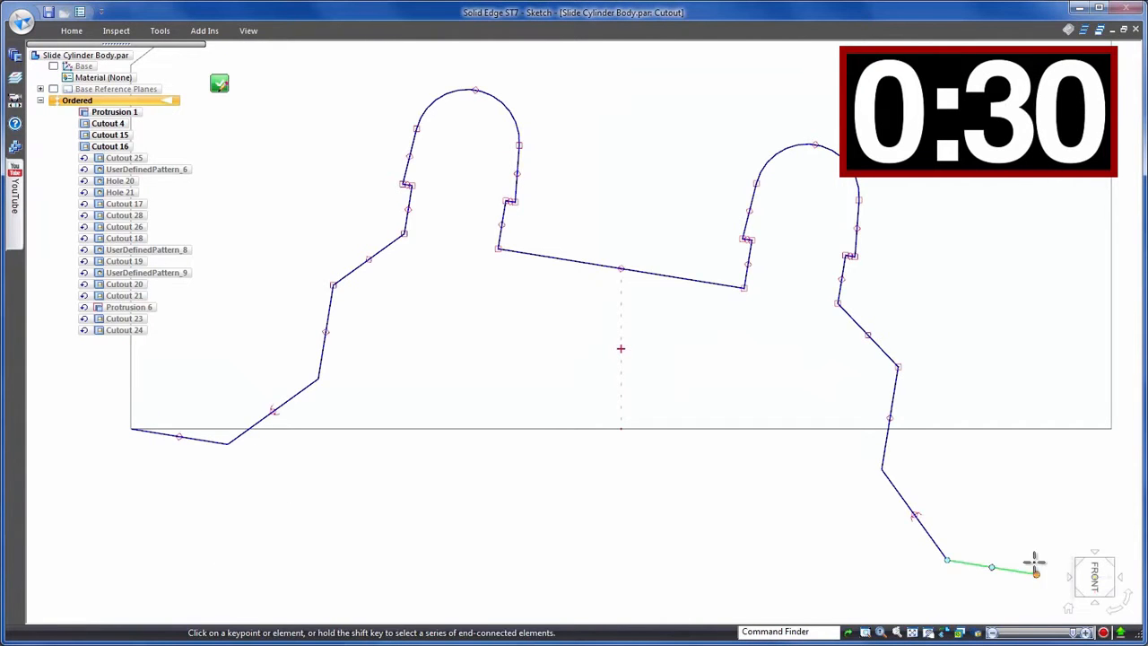
{"action": "left_click", "coordinate": [995, 429]}
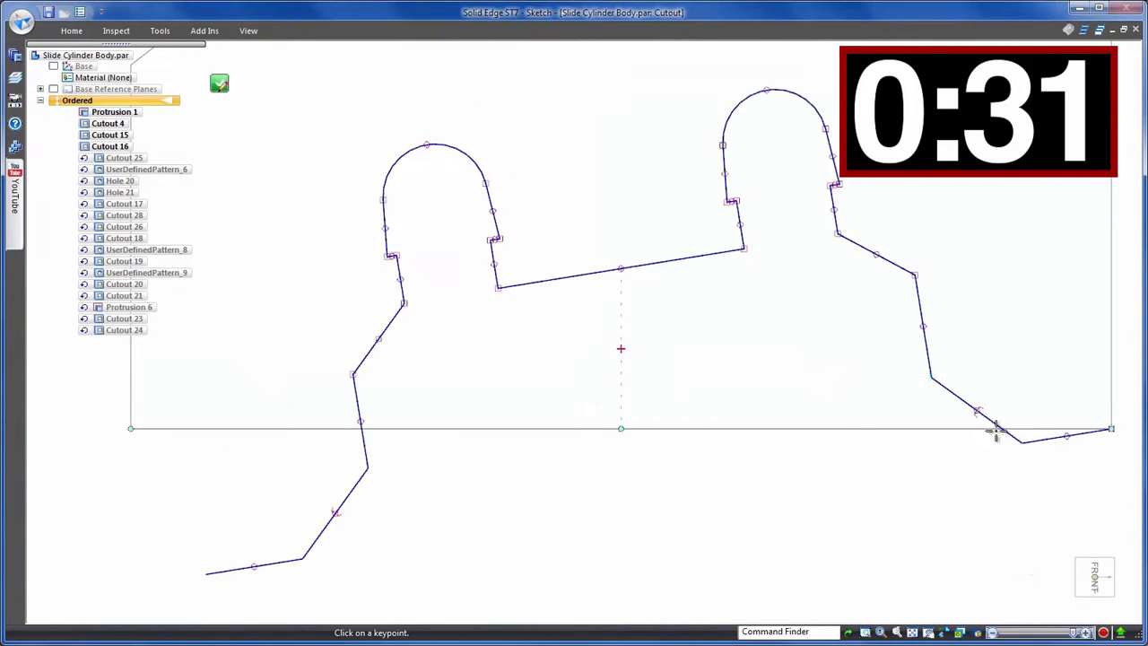
{"action": "left_click", "coordinate": [206, 570]}
{"action": "left_click", "coordinate": [199, 428]}
{"action": "key", "text": "Escape"}
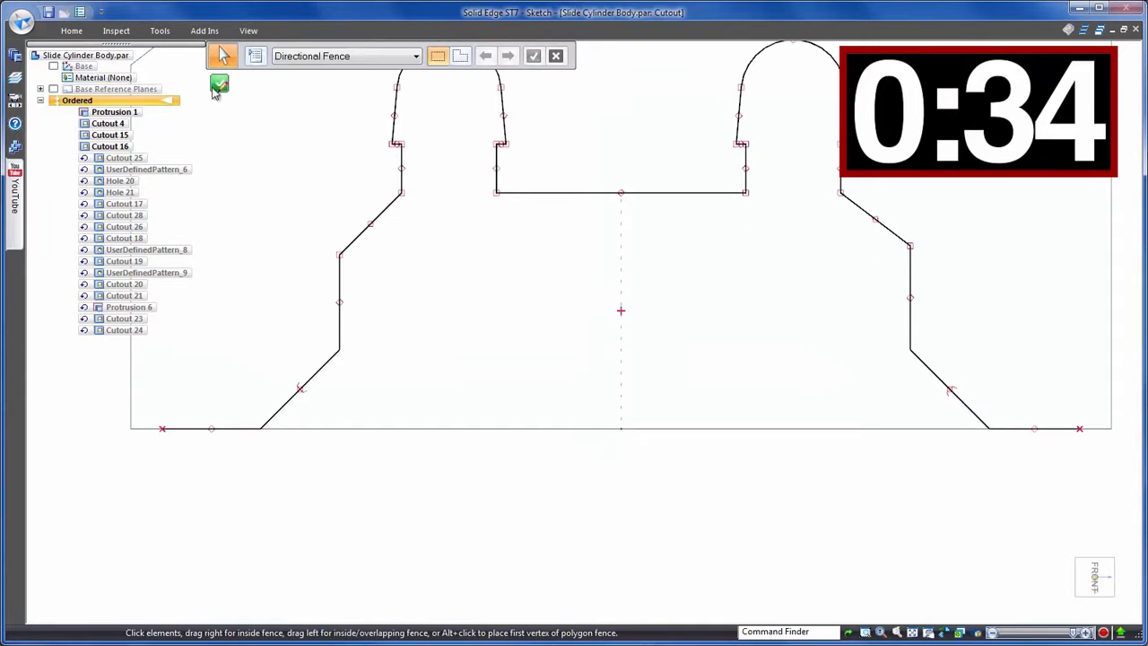
{"action": "left_click", "coordinate": [219, 84]}
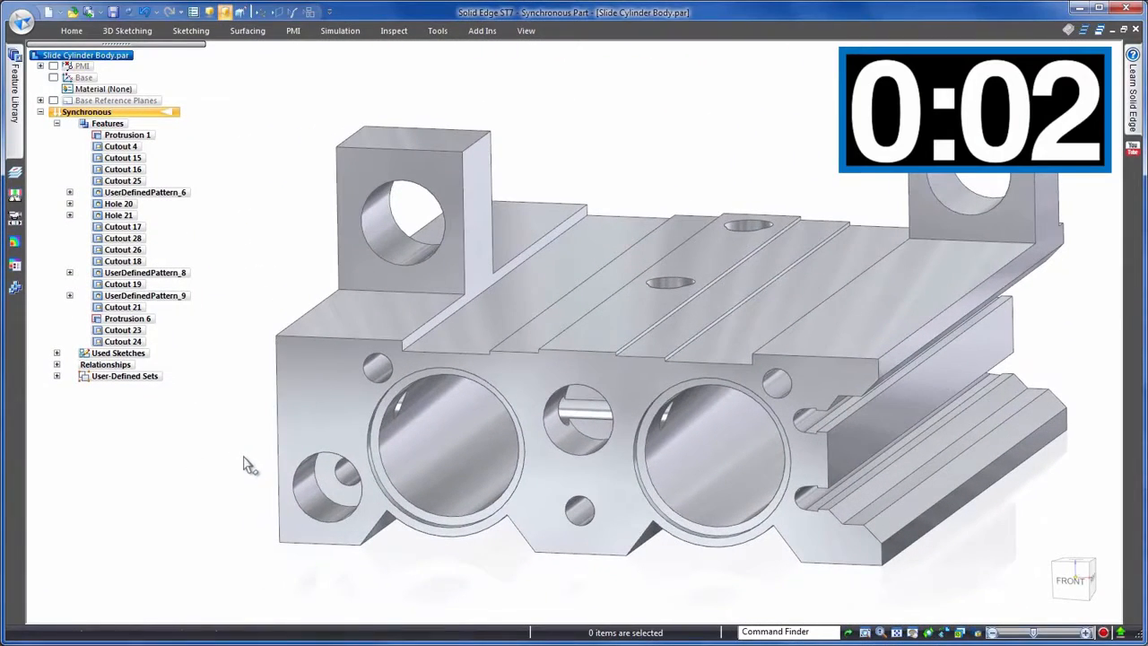
- In synchronous mode, dimension the block's height and set it to 31 mm symmetrically with live rules applied
{"action": "right_click_drag", "start_coordinate": [245, 458], "coordinate": [164, 454]}
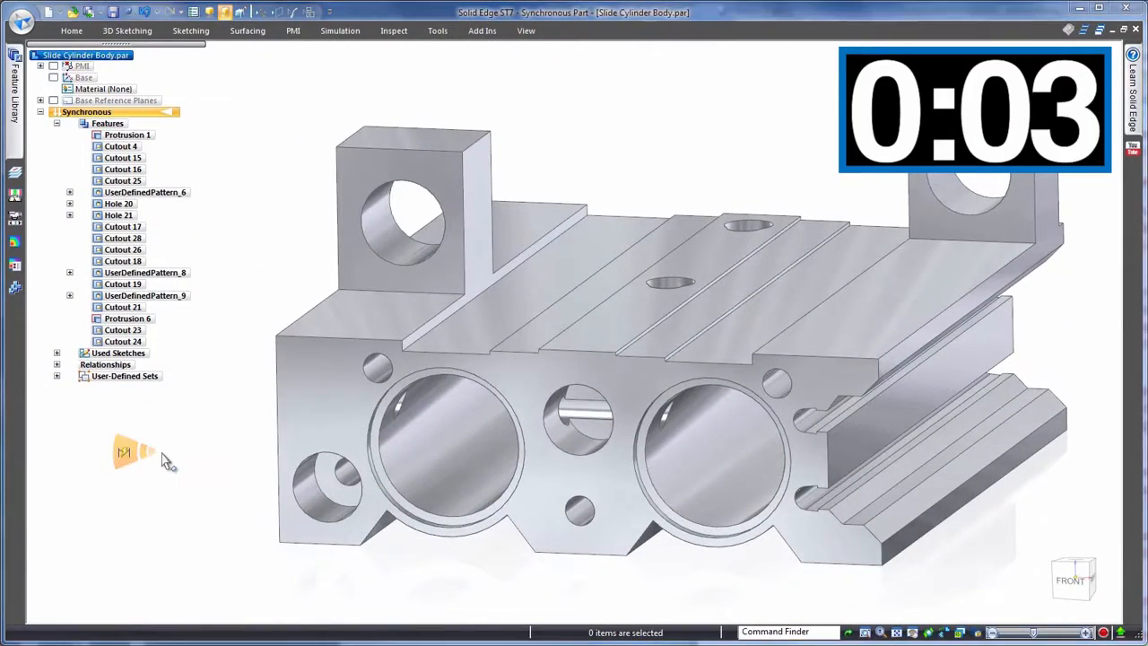
{"action": "left_click", "coordinate": [274, 428]}
{"action": "left_click", "coordinate": [233, 432]}
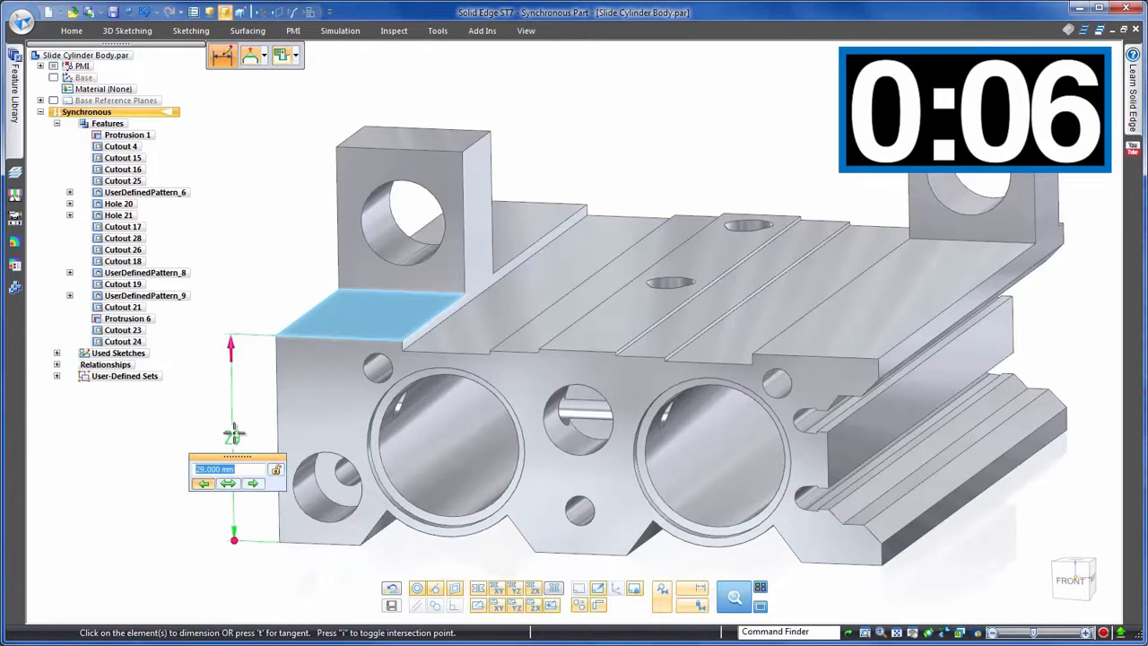
{"action": "left_click", "coordinate": [227, 484]}
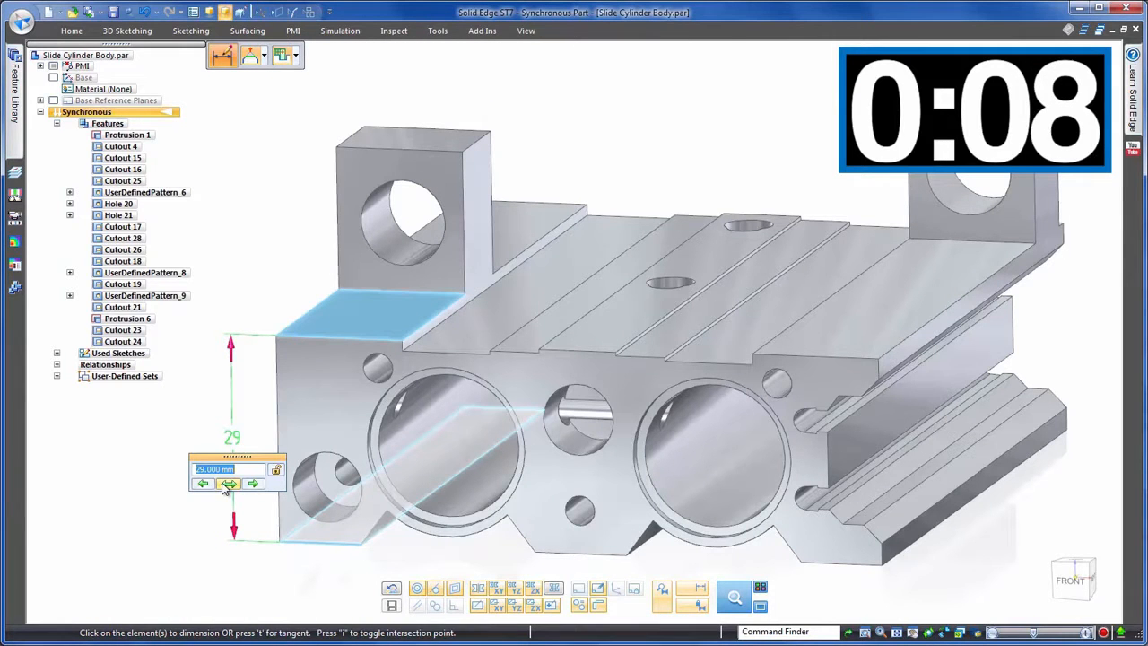
{"action": "key", "text": "Return"}
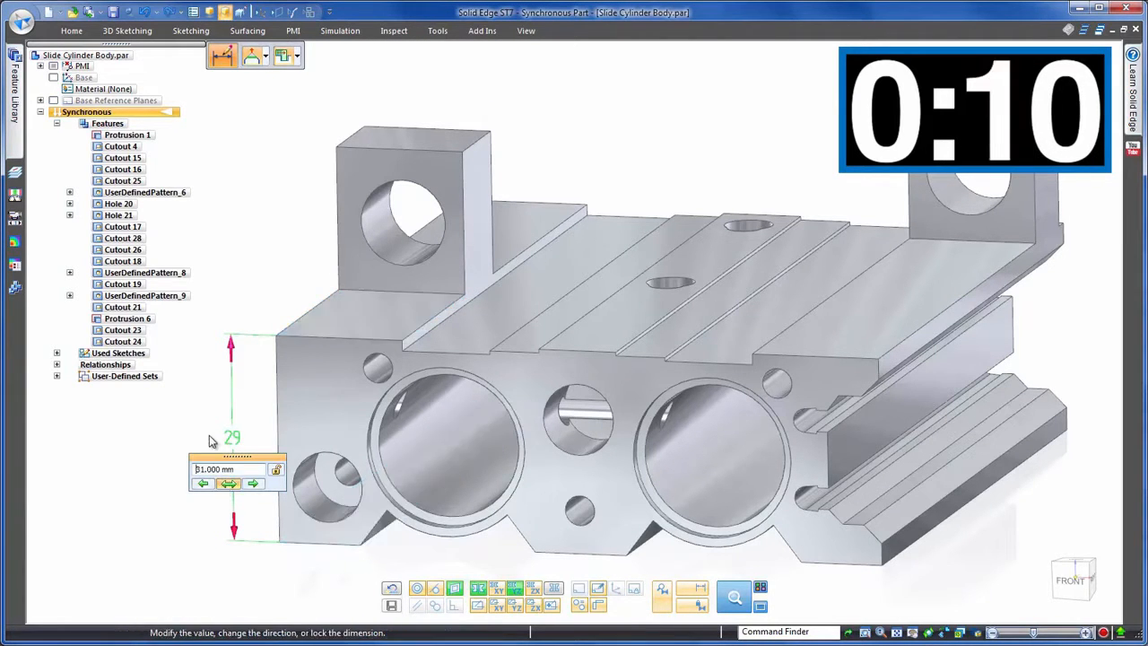
{"action": "left_click", "coordinate": [454, 589]}
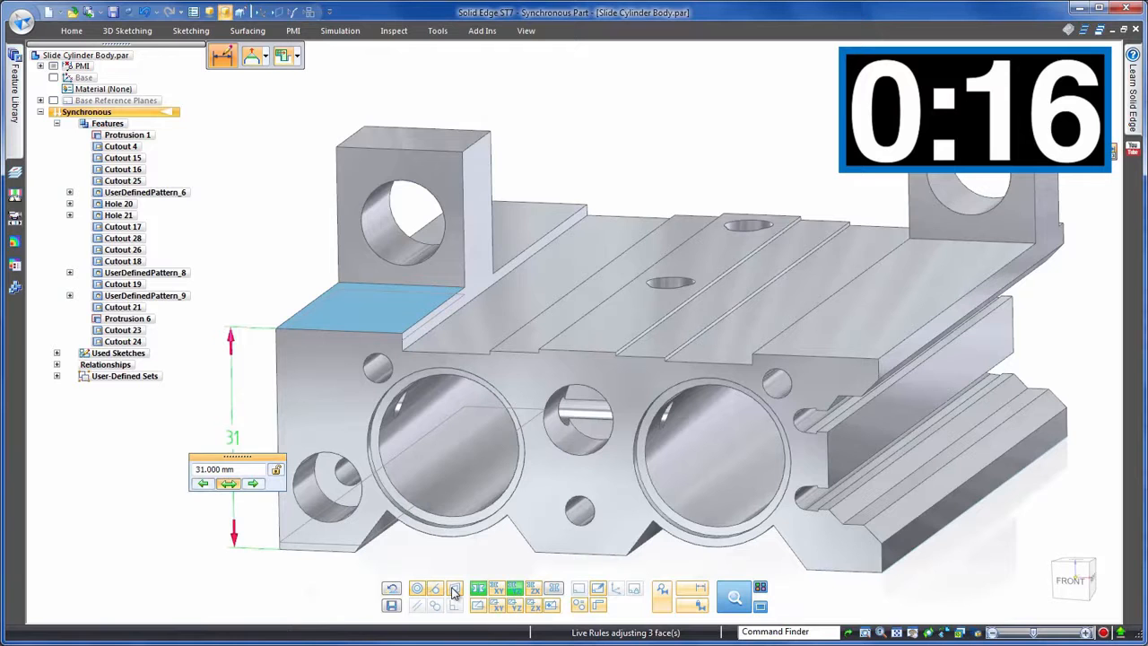
{"action": "left_click", "coordinate": [455, 588]}
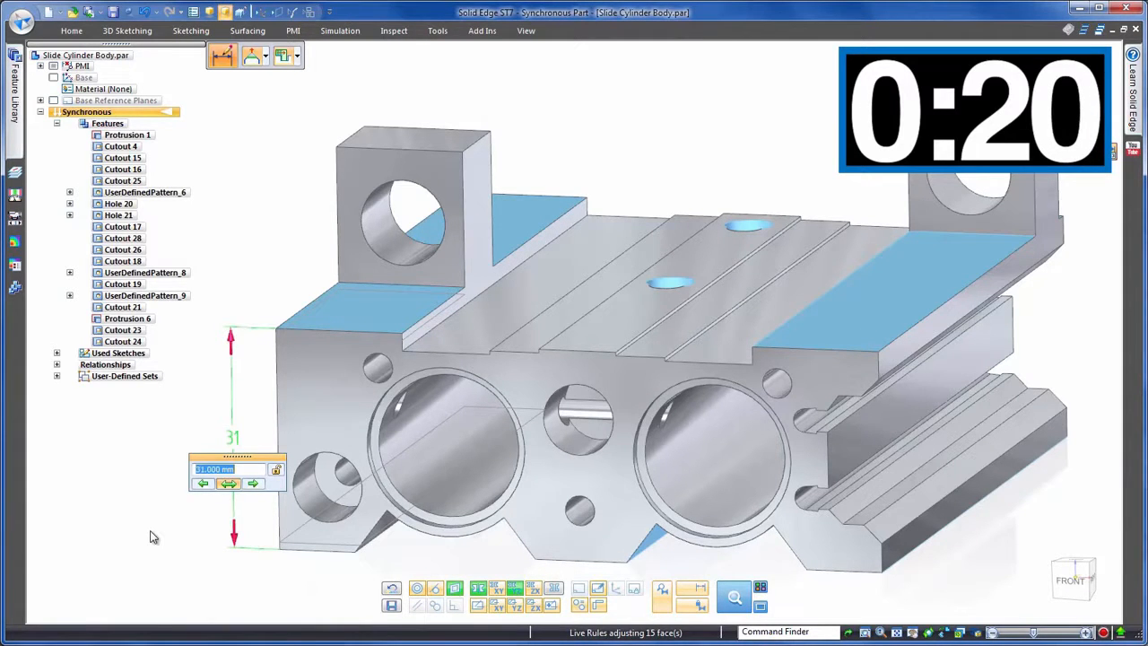
{"action": "key", "text": "Escape"}
{"action": "key", "text": "Escape"}
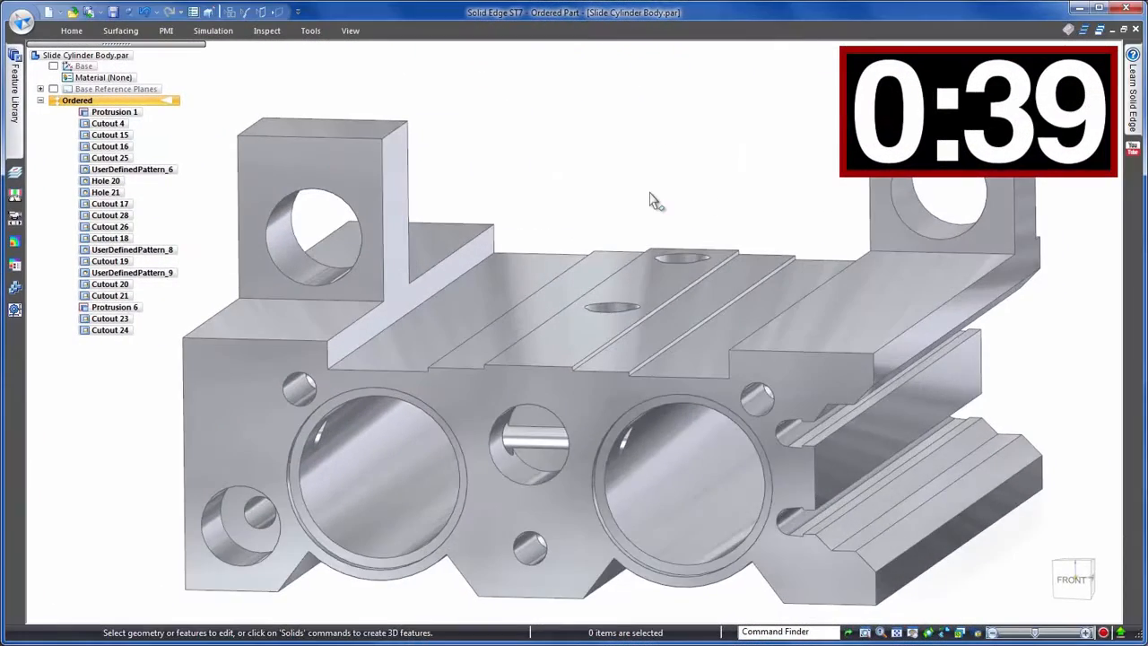
- Zoom into the left cylinder bore and dimension the clearance between the cylinder and the cut
{"action": "middle_click_drag", "start_coordinate": [651, 193], "coordinate": [663, 564]}
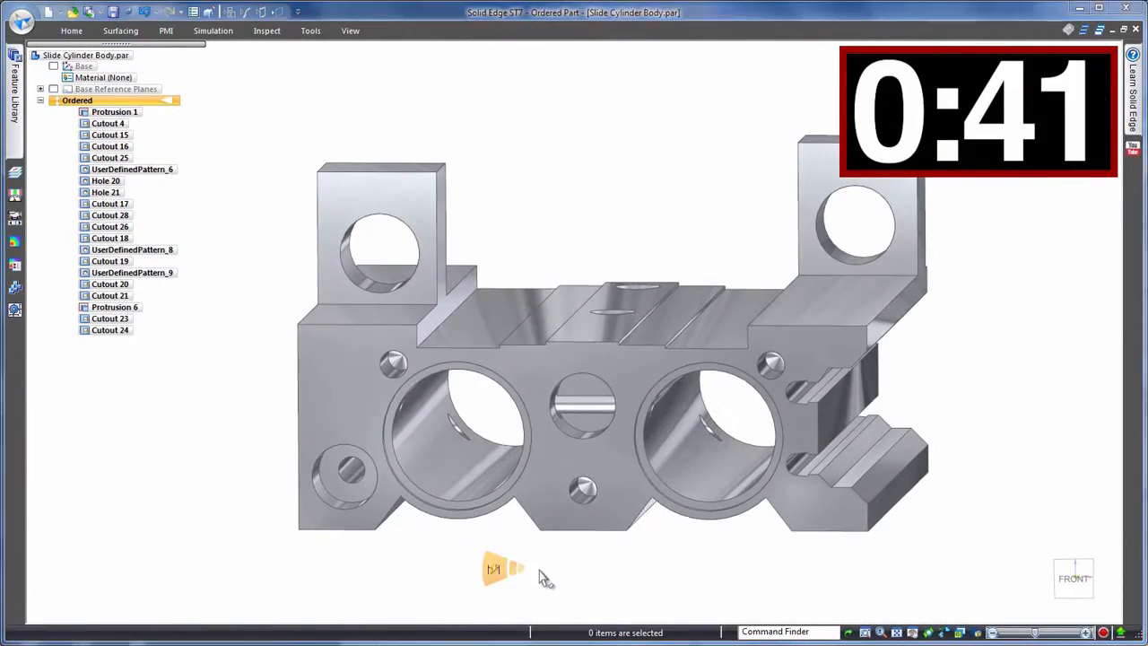
{"action": "right_click_drag", "start_coordinate": [617, 576], "coordinate": [539, 570]}
{"action": "left_click", "coordinate": [487, 56]}
{"action": "middle_click_drag", "start_coordinate": [519, 194], "coordinate": [451, 498]}
{"action": "scroll", "coordinate": [448, 505], "scroll_direction": "up", "scroll_amount": 5}
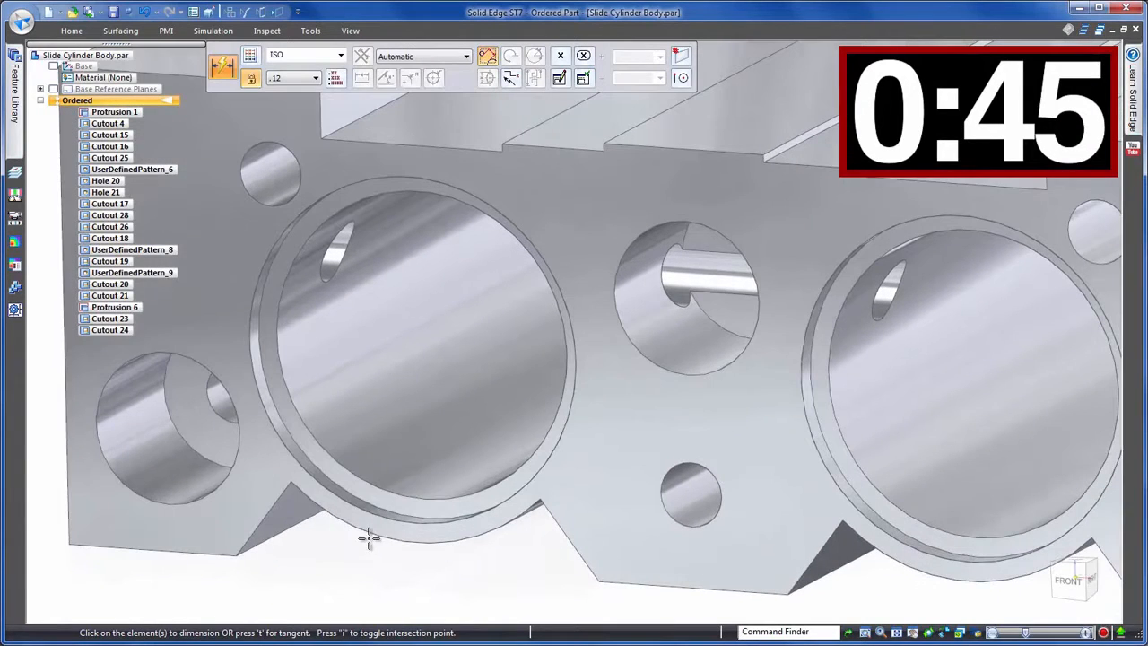
{"action": "left_click", "coordinate": [374, 535]}
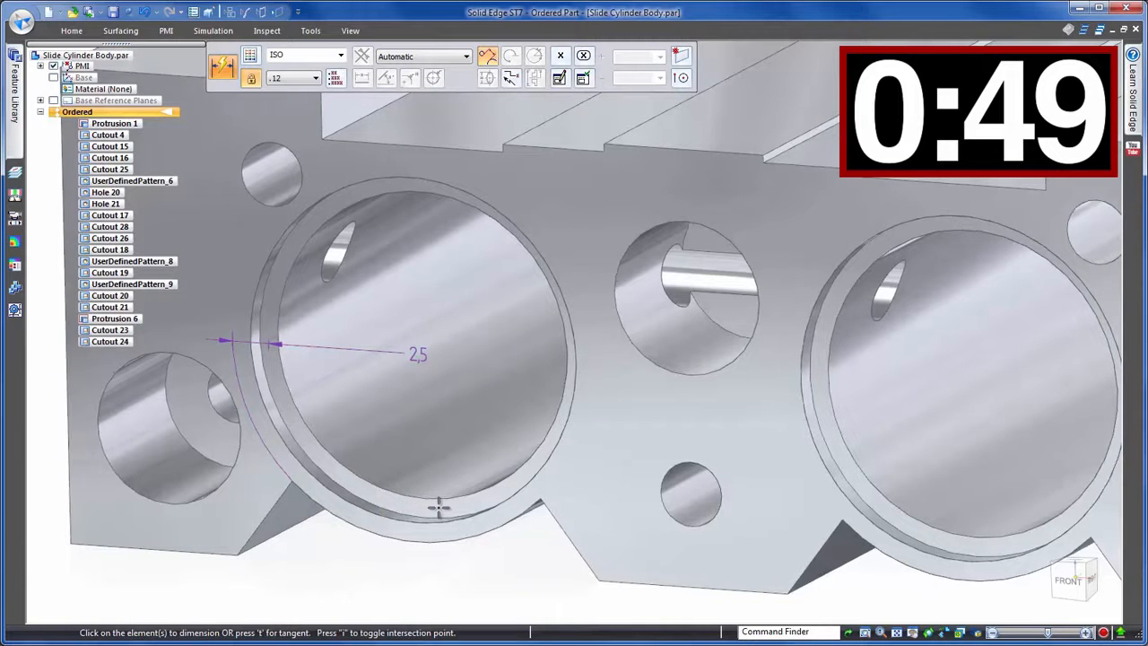
{"action": "key", "text": "Escape"}
- Edit the bottom cutout's profile, enlarge its arc radius by 1.5 to 14 mm, finish the feature, then undo the edit
{"action": "left_click", "coordinate": [346, 510]}
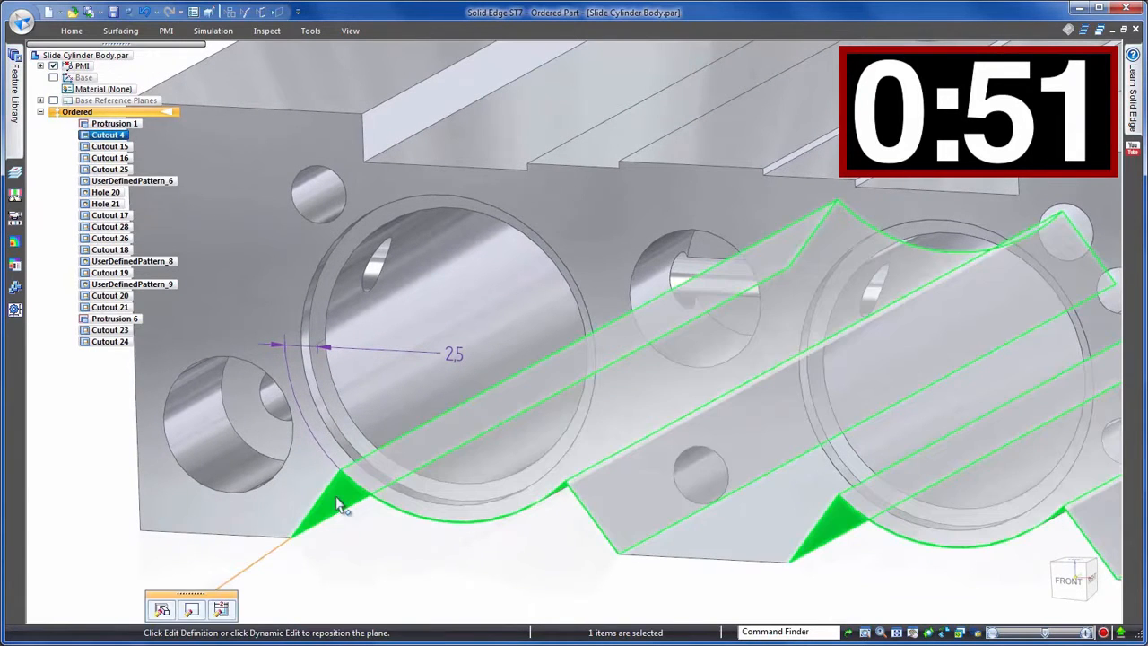
{"action": "left_click", "coordinate": [217, 608]}
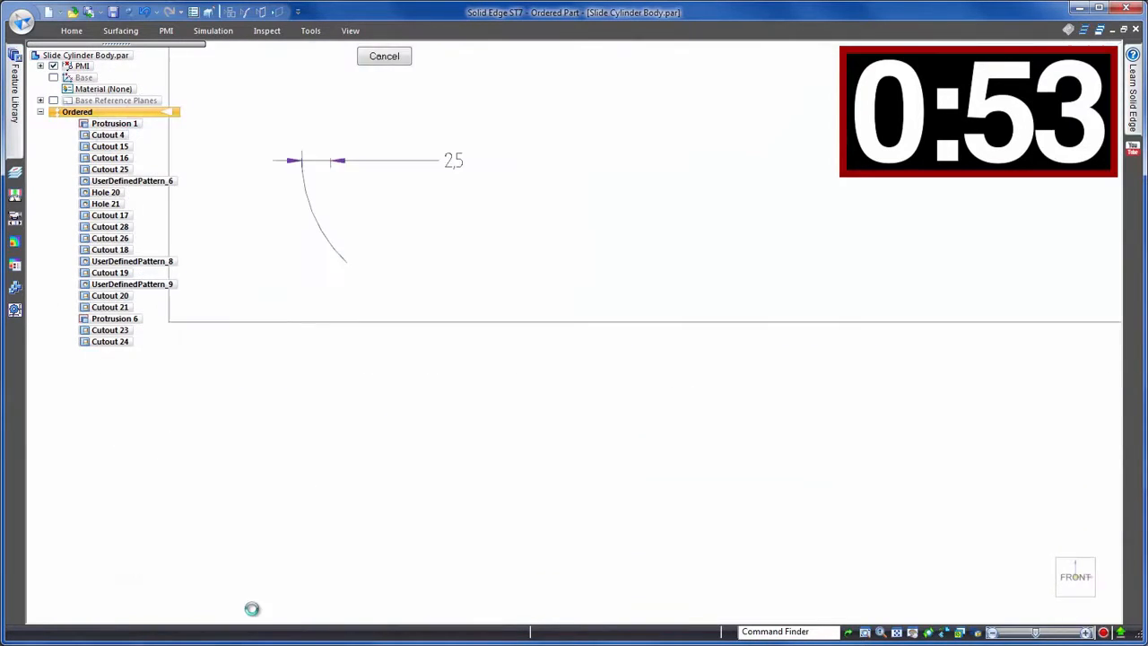
{"action": "left_click", "coordinate": [454, 238]}
{"action": "left_click_drag", "start_coordinate": [442, 270], "coordinate": [427, 267]}
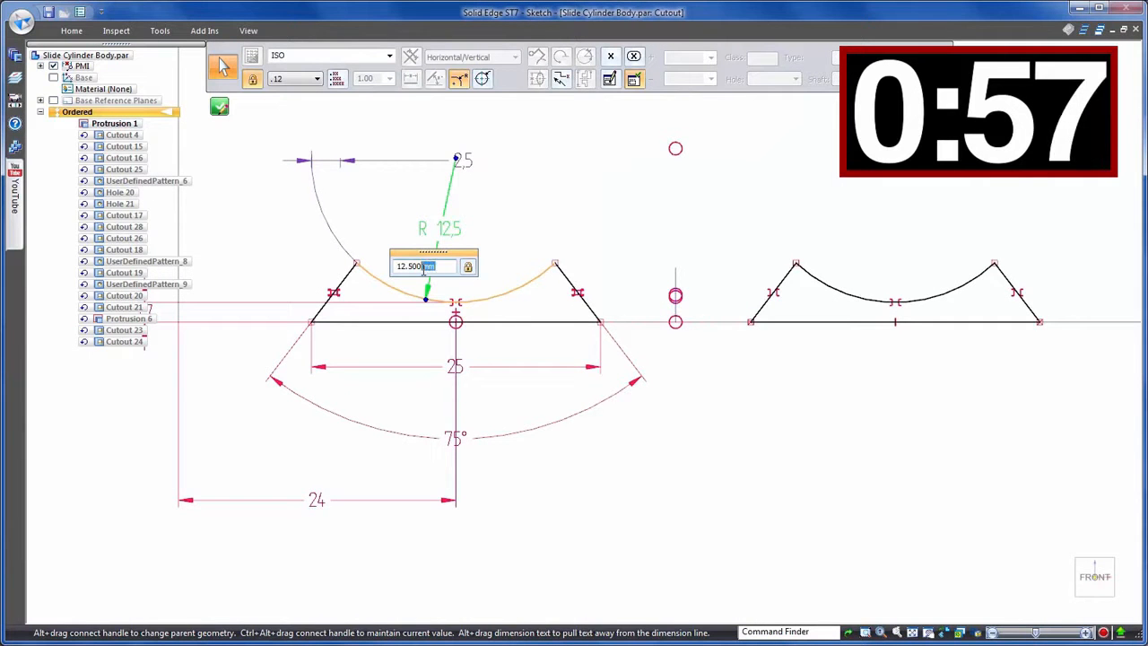
{"action": "type", "text": "+1.5"}
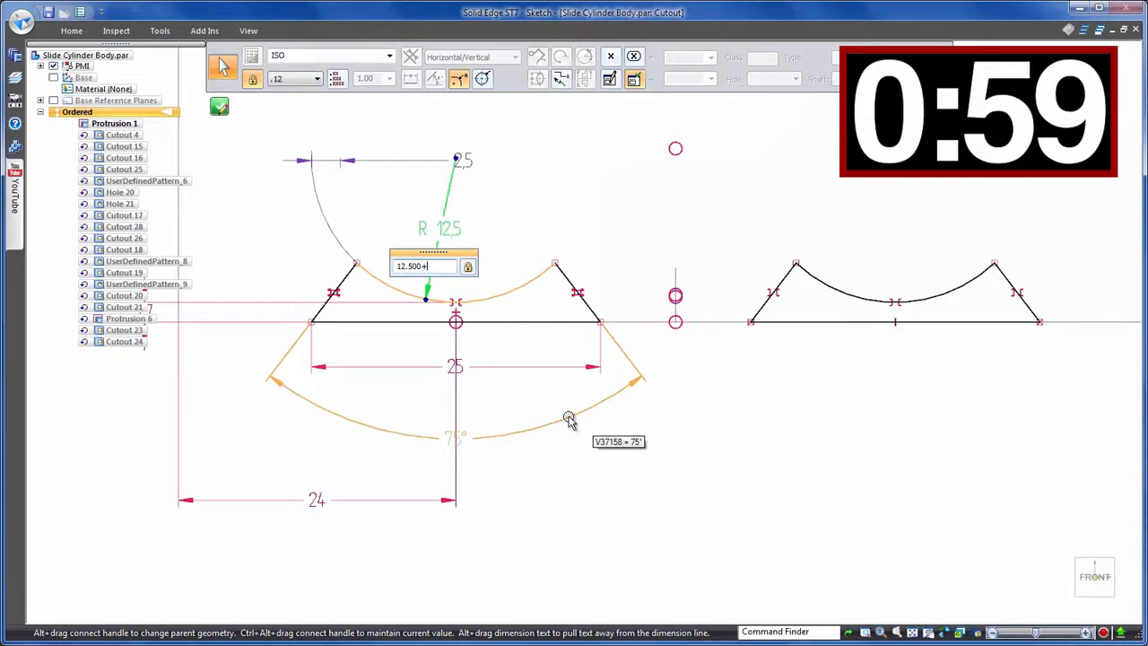
{"action": "key", "text": "Return"}
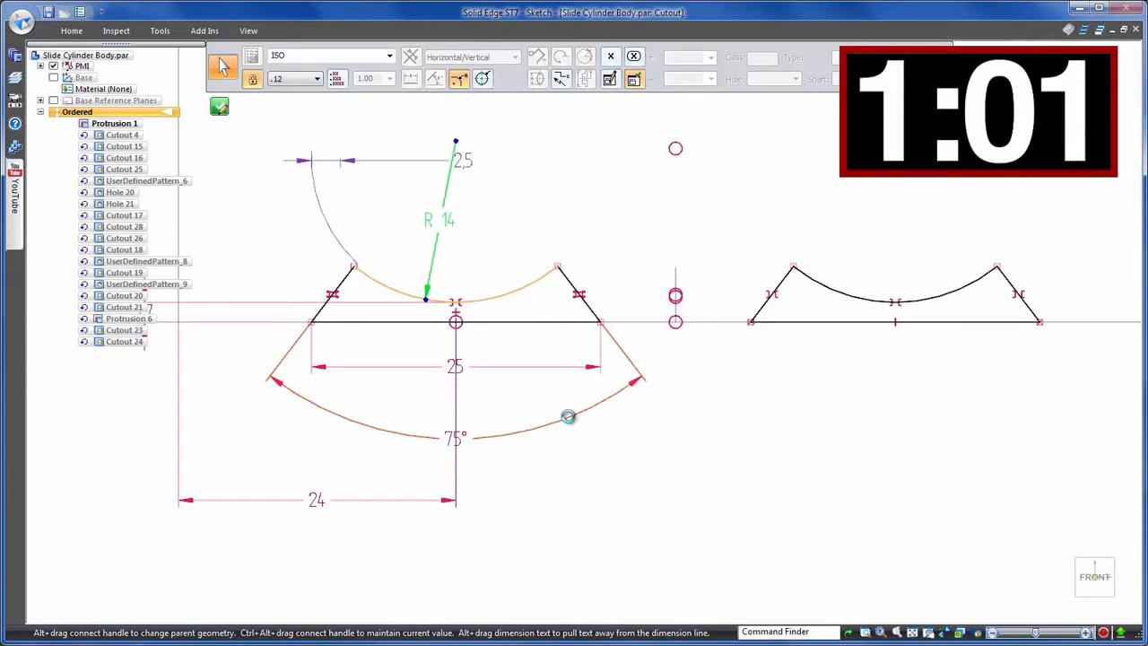
{"action": "left_click", "coordinate": [569, 416]}
{"action": "left_click", "coordinate": [212, 84]}
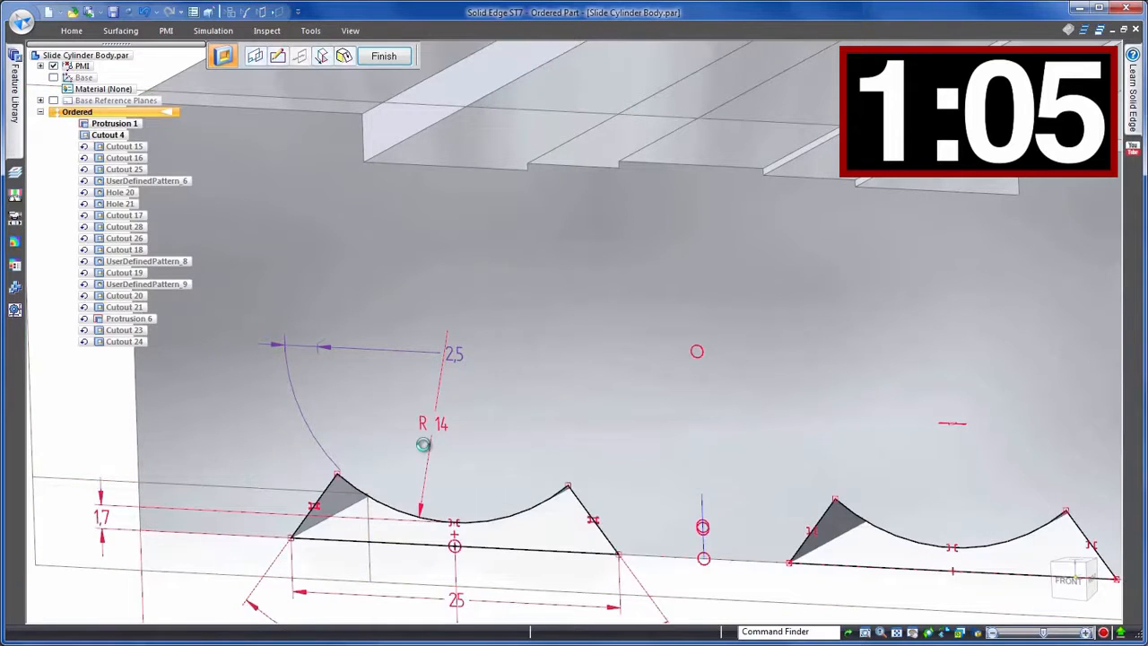
{"action": "left_click", "coordinate": [447, 542]}
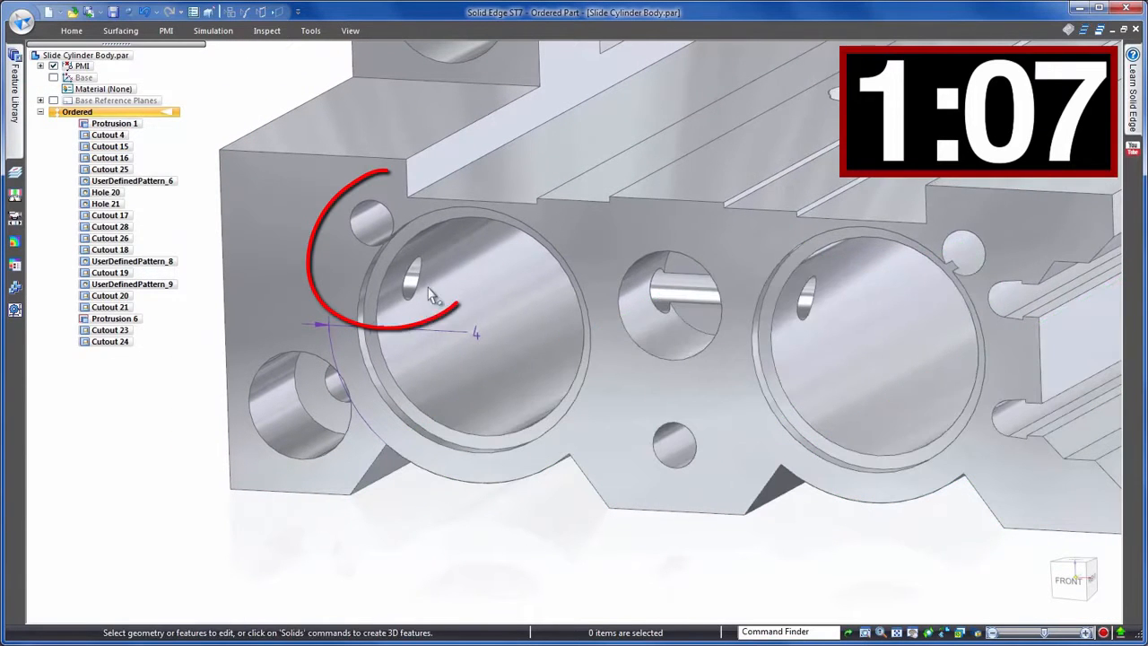
{"action": "left_click", "coordinate": [144, 11]}
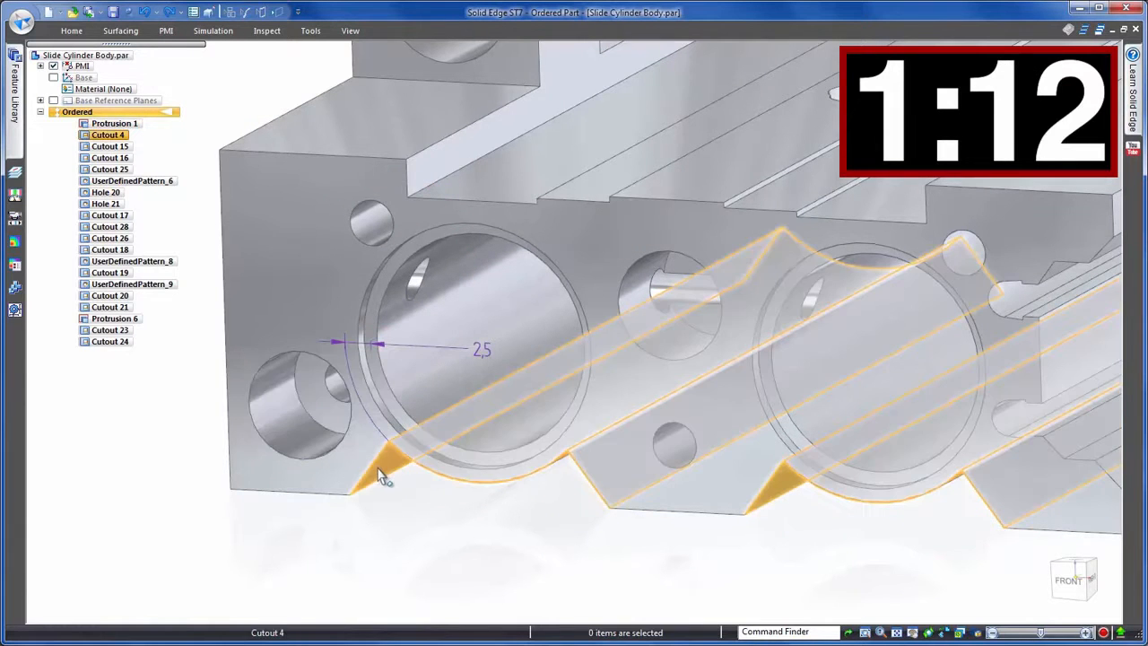
- Reopen the bottom cutout's profile and dimension the arc centre's vertical distance from the base line
{"action": "left_click", "coordinate": [380, 475]}
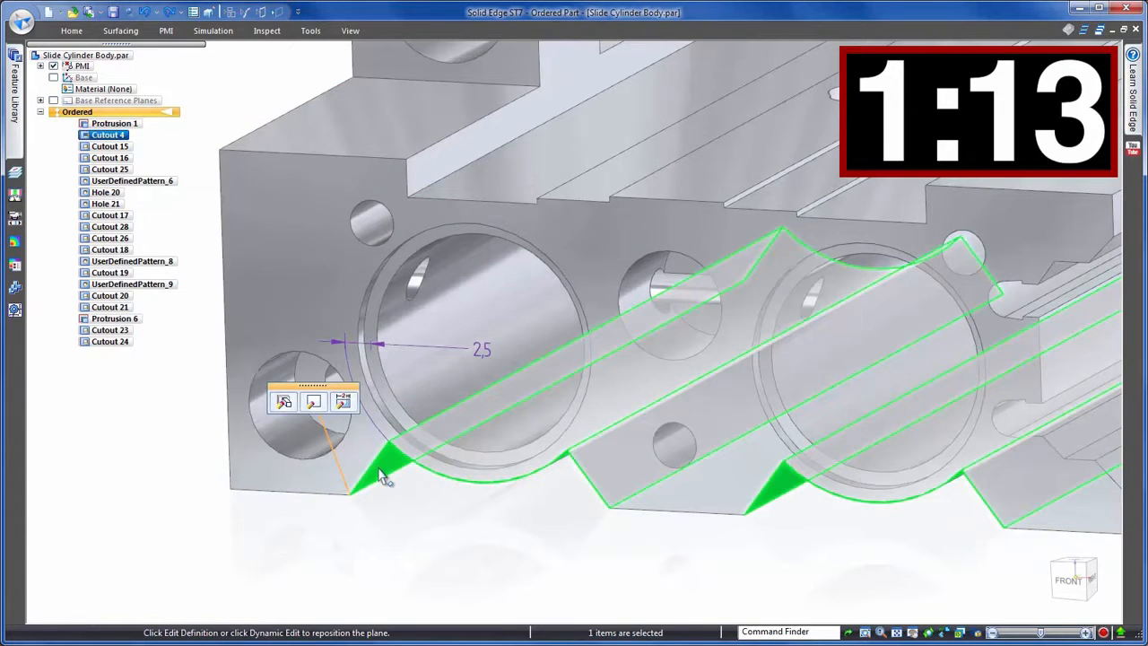
{"action": "left_click", "coordinate": [285, 401]}
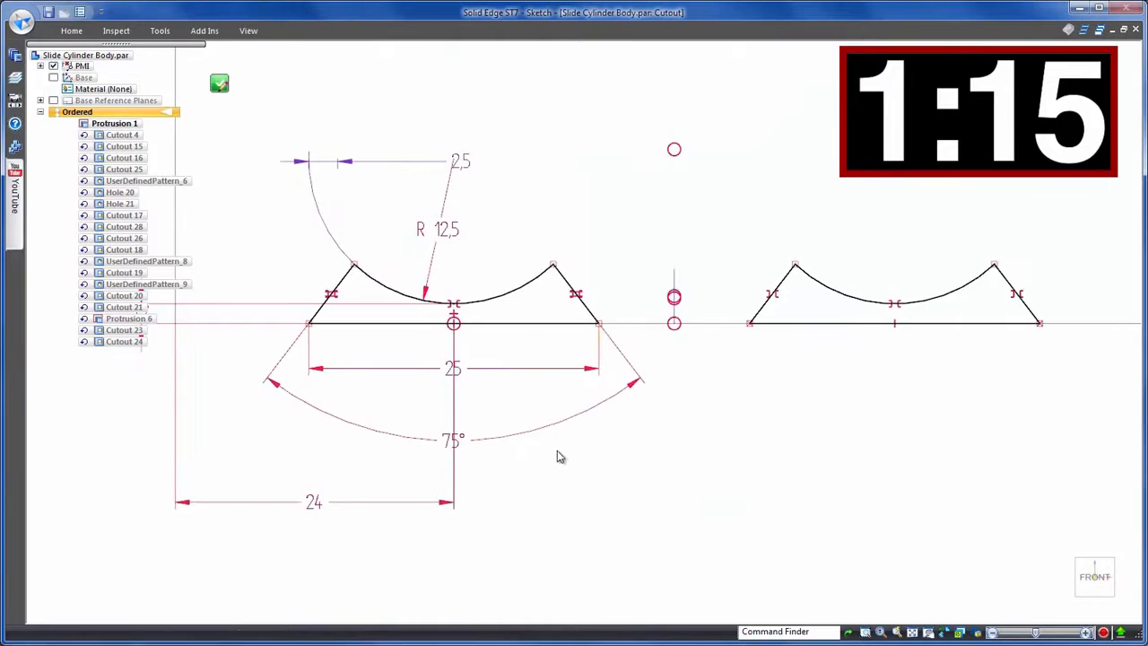
{"action": "left_click", "coordinate": [207, 359]}
{"action": "left_click", "coordinate": [246, 398]}
{"action": "left_click", "coordinate": [338, 495]}
{"action": "right_click_drag", "start_coordinate": [338, 494], "coordinate": [355, 457]}
{"action": "left_click", "coordinate": [429, 369]}
{"action": "left_click", "coordinate": [501, 215]}
{"action": "left_click", "coordinate": [167, 385]}
{"action": "key", "text": "Escape"}
- Set the cutout's arc radius to 14 mm, close the sketch and finish the cutout
{"action": "left_click", "coordinate": [505, 282]}
{"action": "type", "text": "14"}
{"action": "key", "text": "Return"}
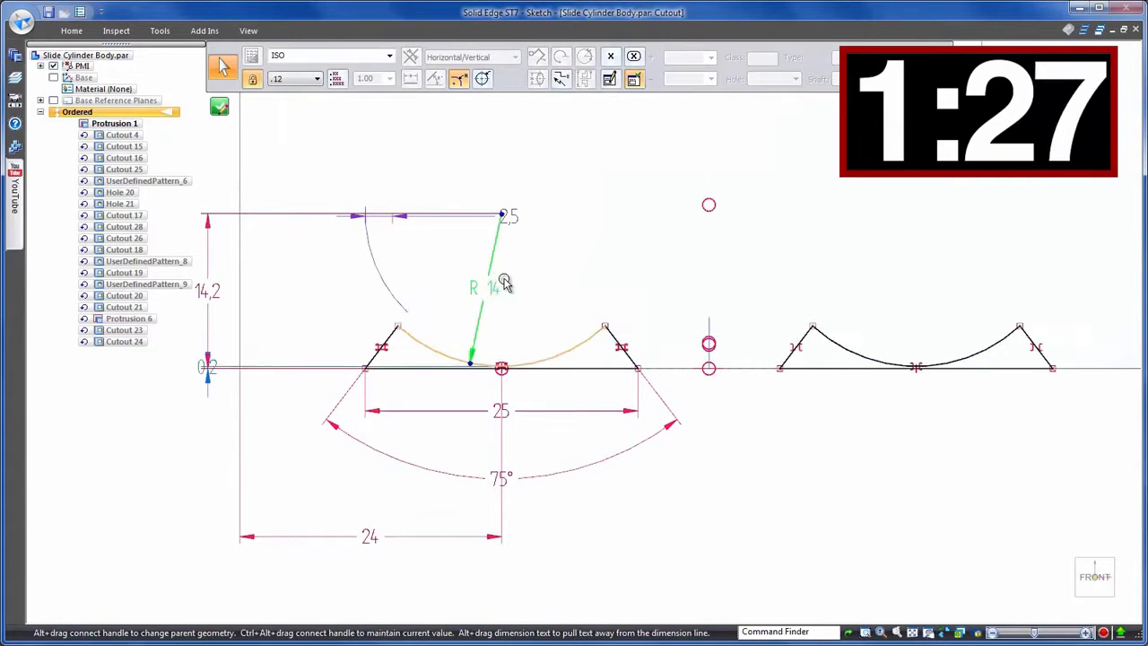
{"action": "left_click", "coordinate": [219, 106]}
{"action": "right_click", "coordinate": [171, 537]}
{"action": "left_click", "coordinate": [182, 536]}
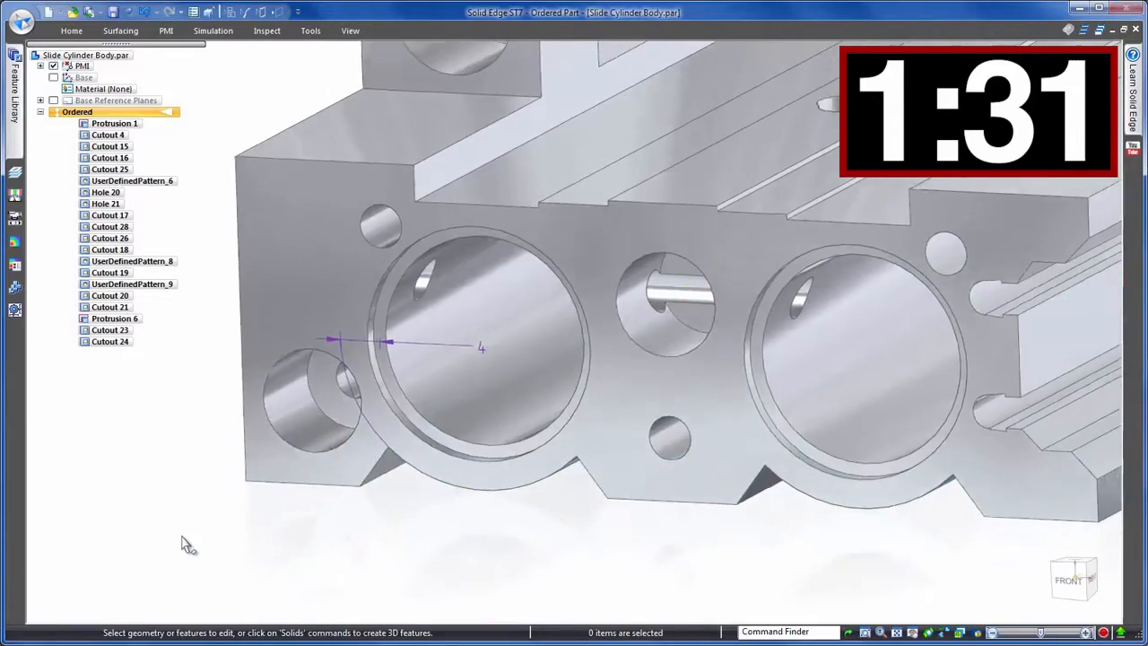
- Switch to synchronous mode, dimension the left bore's clearance to the cut and set it to 4 mm
{"action": "key", "text": "ctrl+i"}
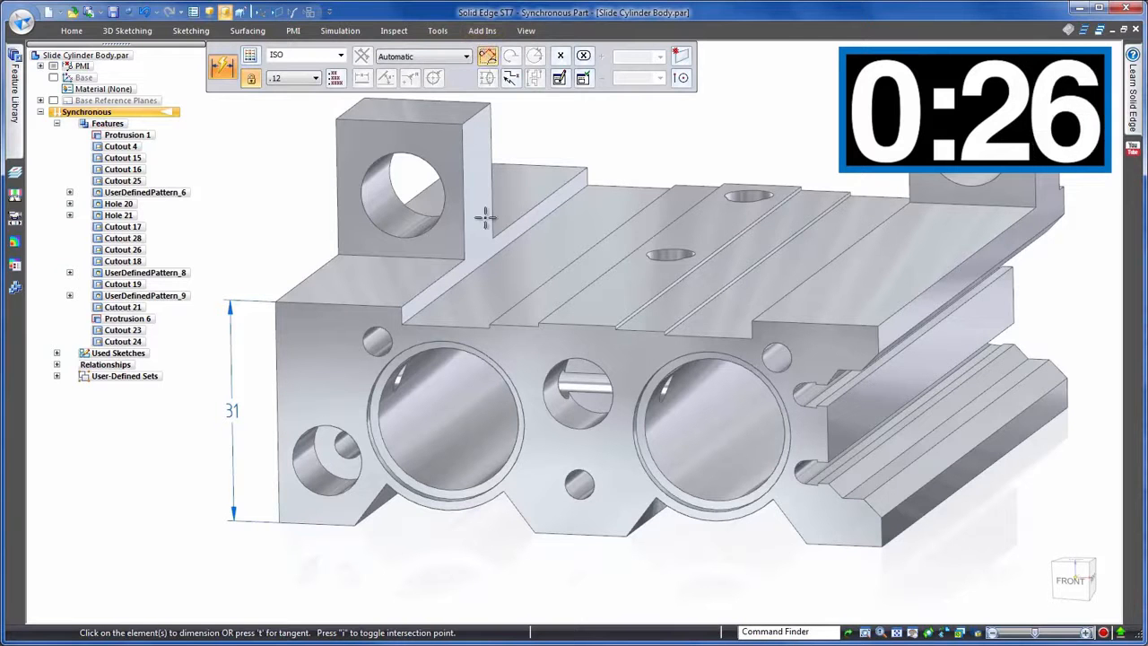
{"action": "scroll", "coordinate": [404, 507], "scroll_direction": "up", "scroll_amount": 5}
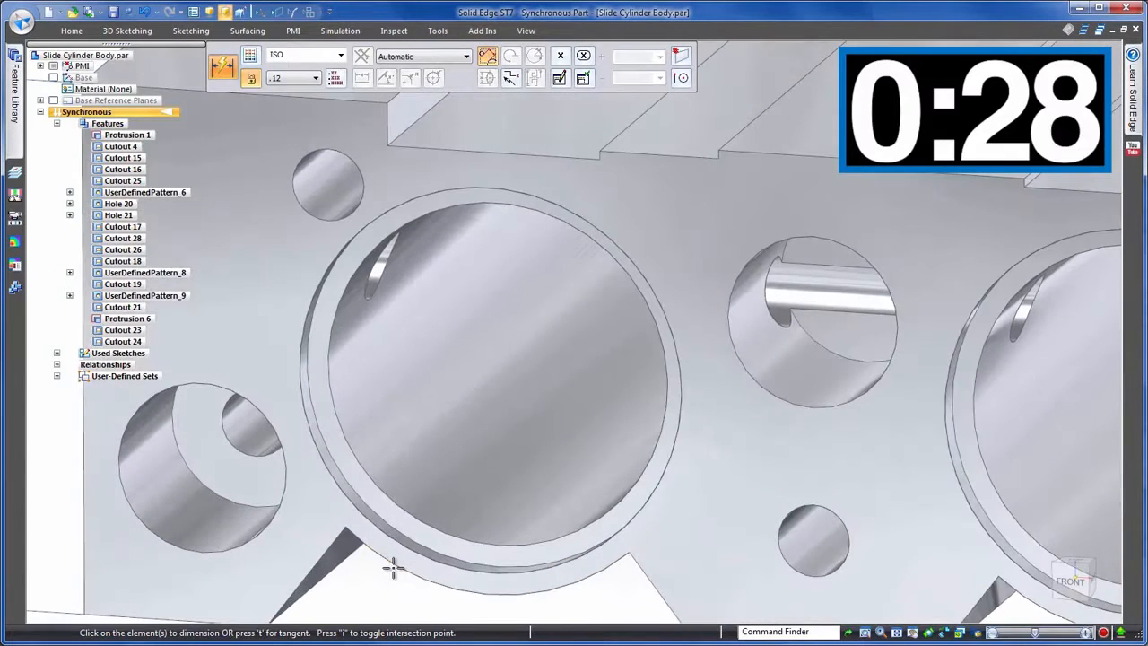
{"action": "left_click", "coordinate": [397, 559]}
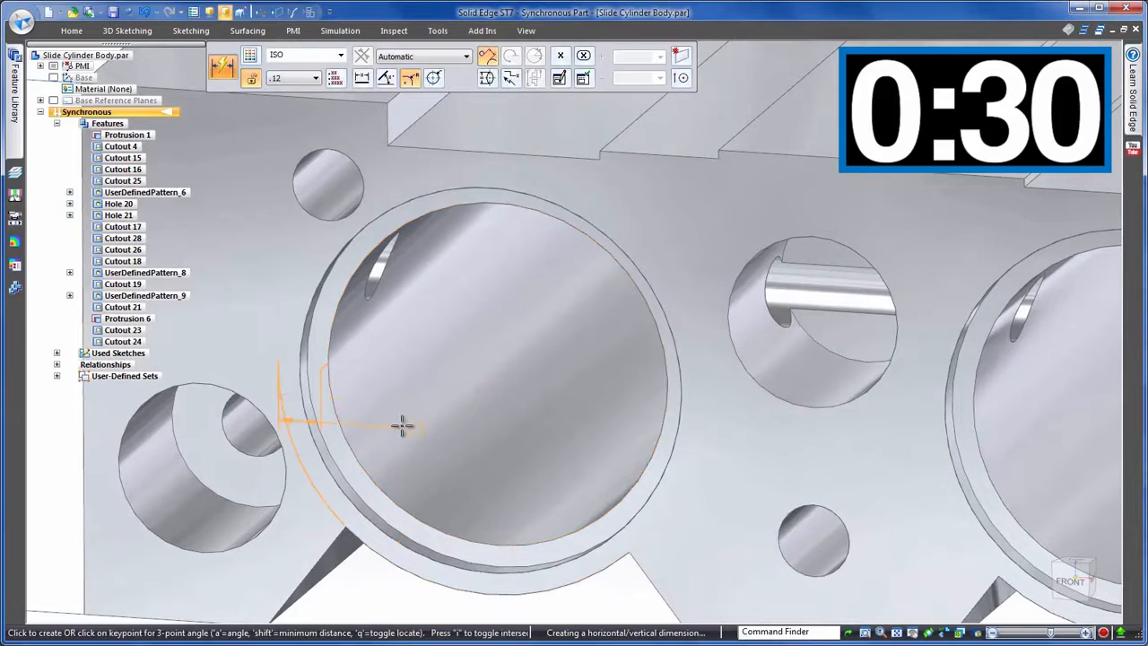
{"action": "left_click", "coordinate": [412, 388]}
{"action": "middle_click_drag", "start_coordinate": [400, 527], "coordinate": [443, 472]}
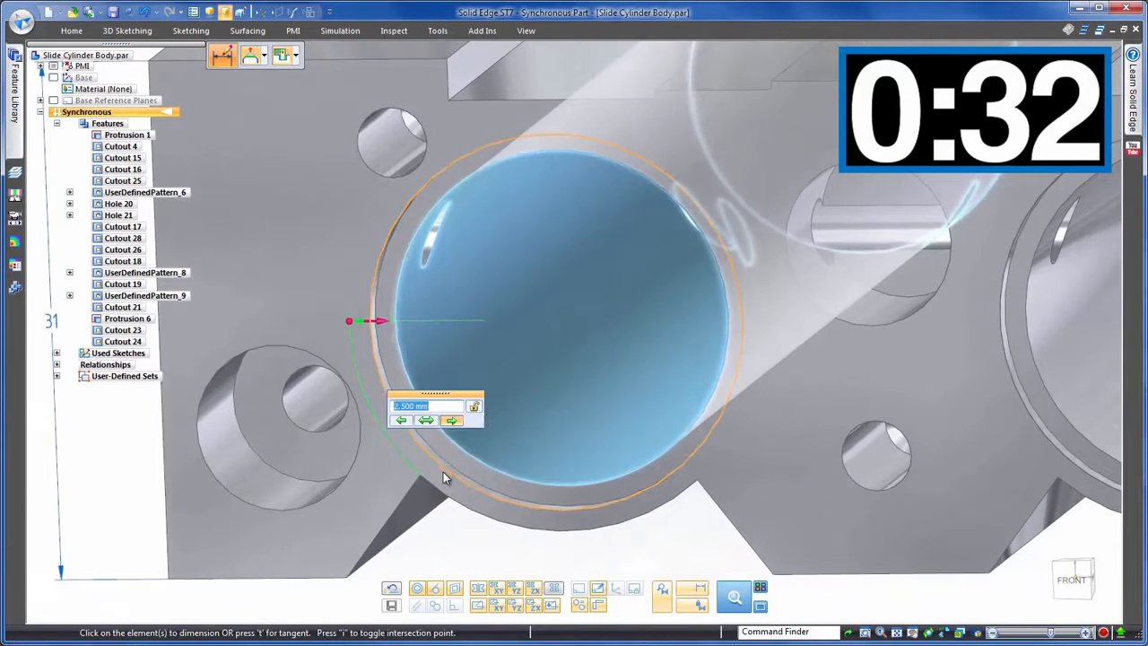
{"action": "left_click", "coordinate": [400, 421]}
{"action": "type", "text": "4"}
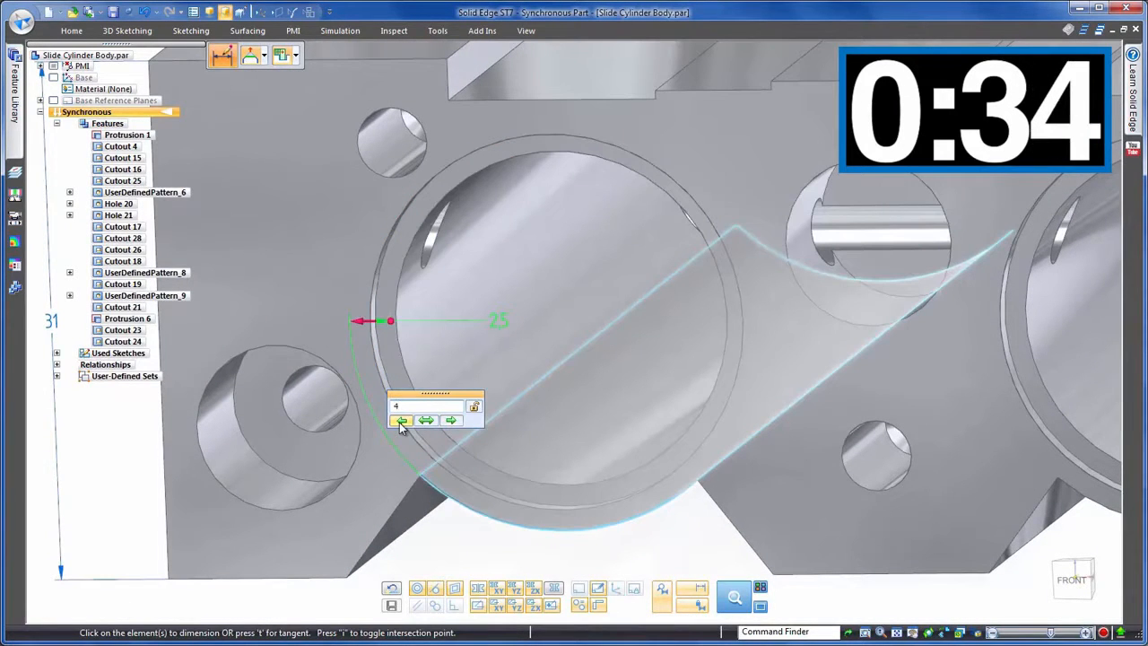
{"action": "key", "text": "Return"}
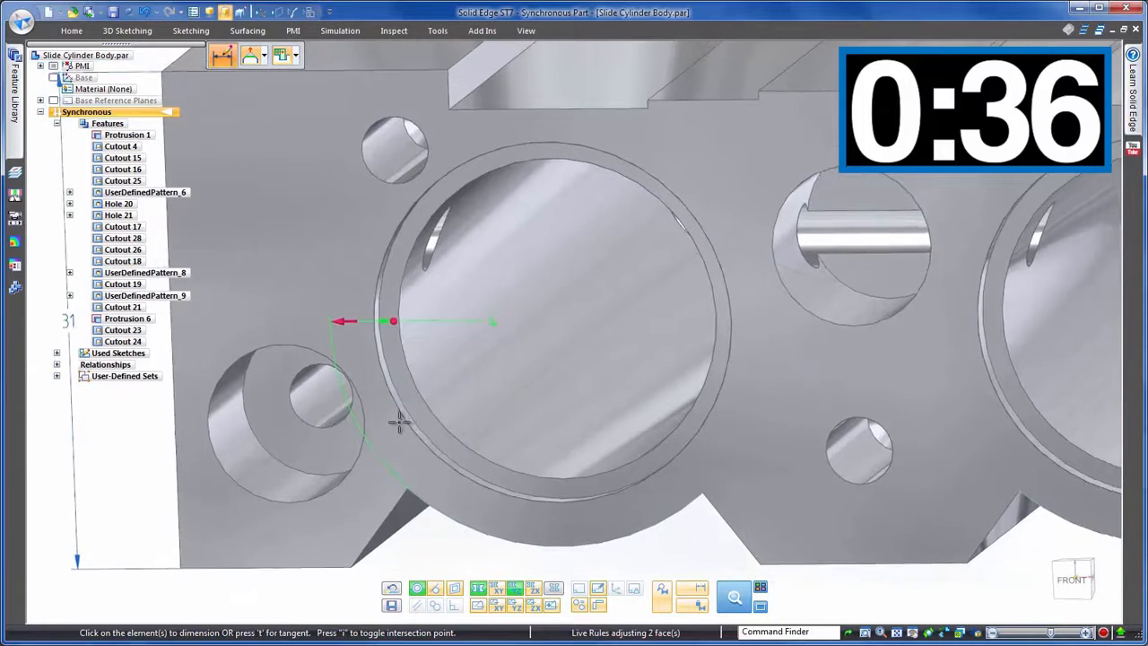
- Review the live-rule options applied to the clearance edit and leave the dimension
{"action": "scroll", "coordinate": [398, 418], "scroll_direction": "down", "scroll_amount": 2}
{"action": "middle_click_drag", "start_coordinate": [398, 418], "coordinate": [601, 562]}
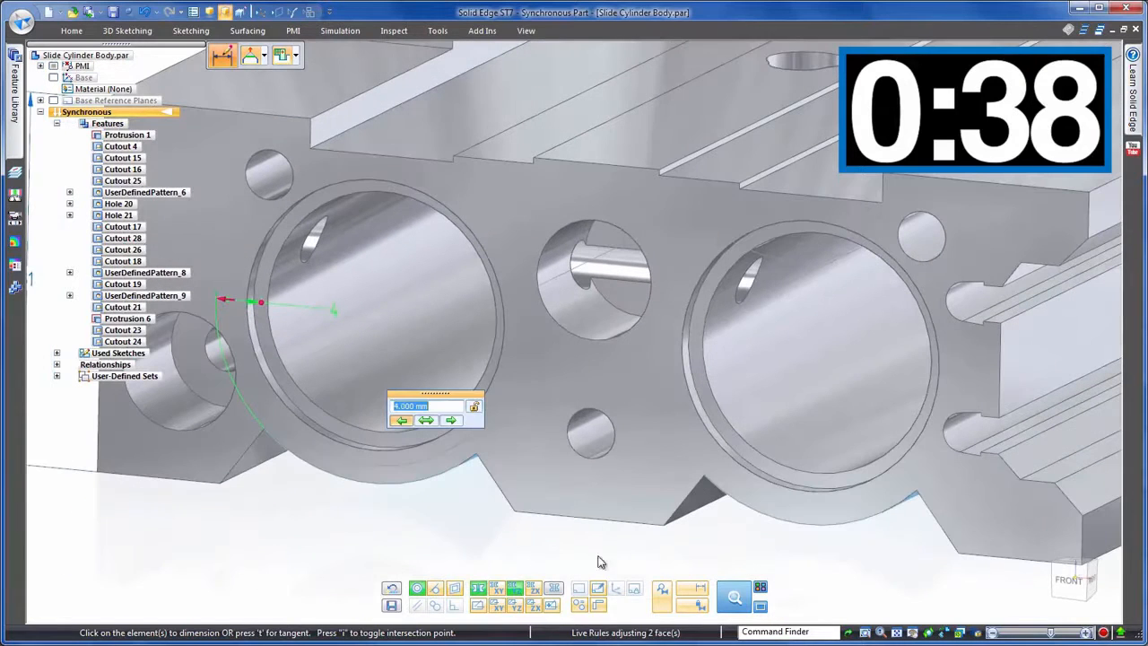
{"action": "left_click", "coordinate": [480, 591]}
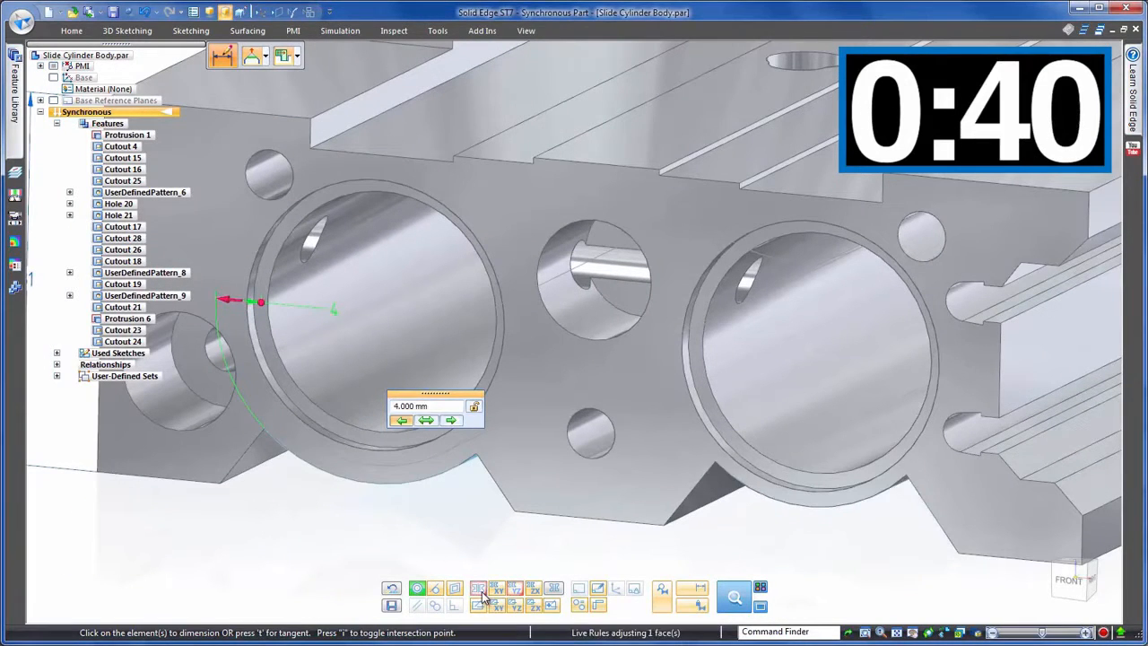
{"action": "left_click", "coordinate": [479, 590]}
{"action": "scroll", "coordinate": [472, 560], "scroll_direction": "up", "scroll_amount": 2}
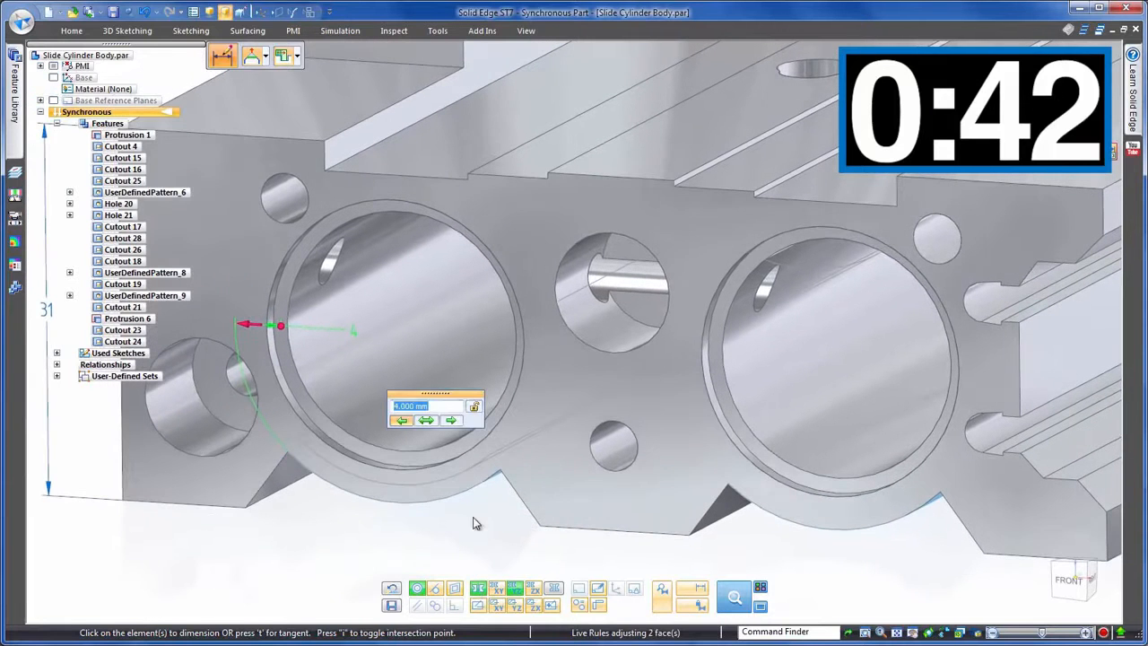
{"action": "left_click", "coordinate": [242, 530]}
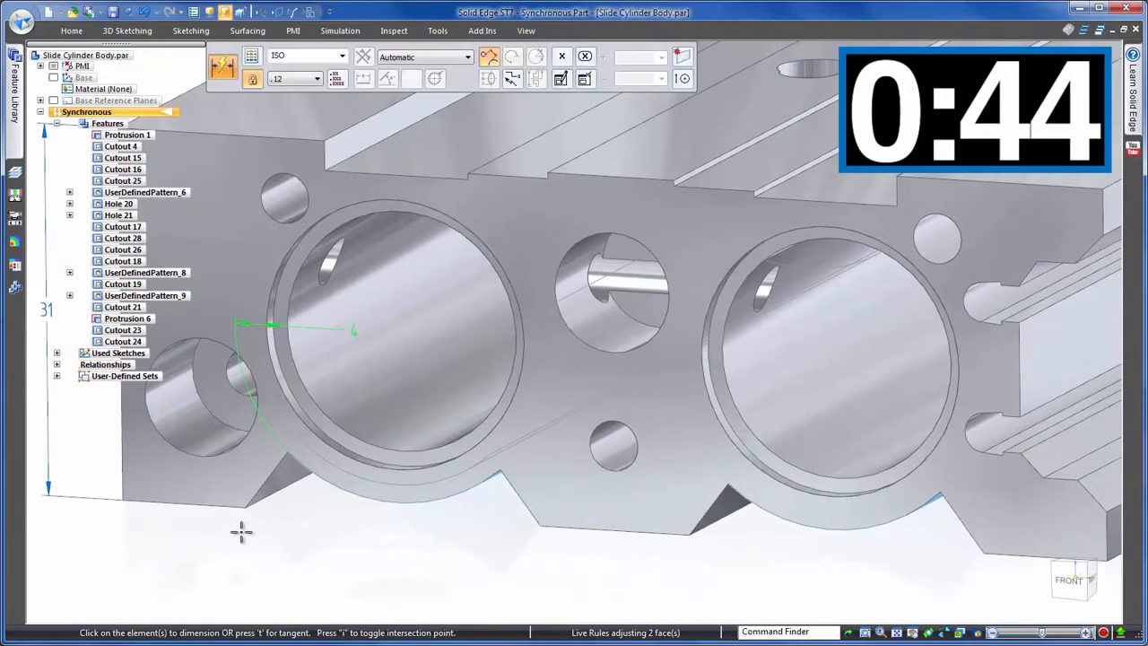
- Return to ordered mode and set two clipping planes to section the block through the side holes
{"action": "key", "text": "ctrl+i"}
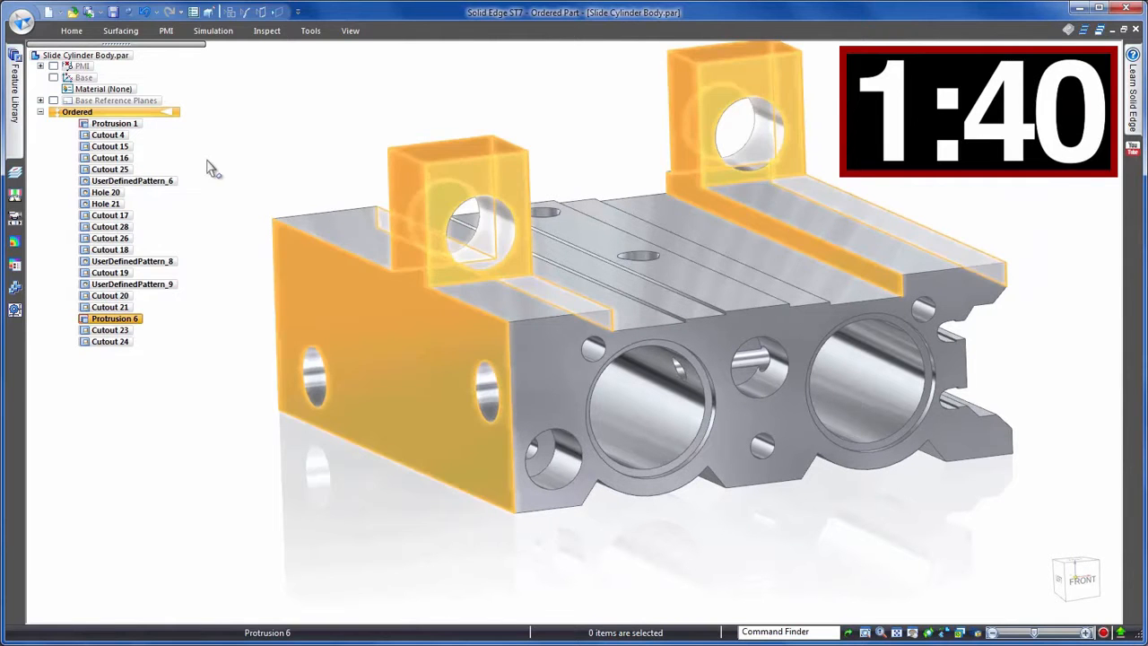
{"action": "left_click", "coordinate": [90, 32]}
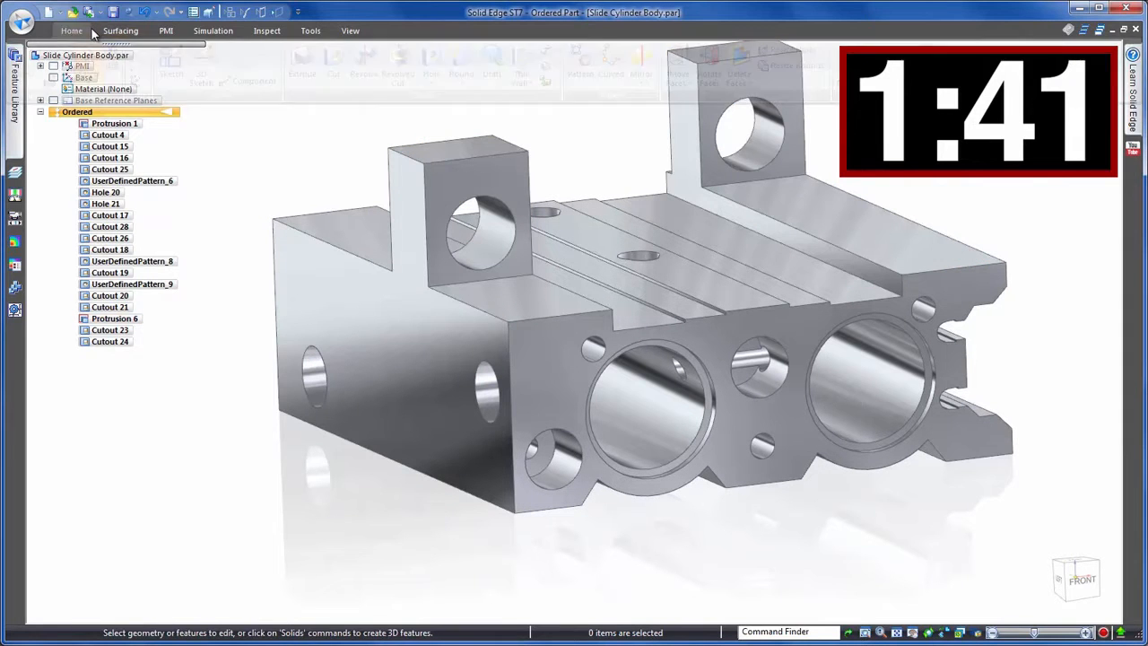
{"action": "left_click", "coordinate": [350, 30]}
{"action": "left_click", "coordinate": [52, 55]}
{"action": "left_click", "coordinate": [372, 305]}
{"action": "left_click", "coordinate": [902, 305]}
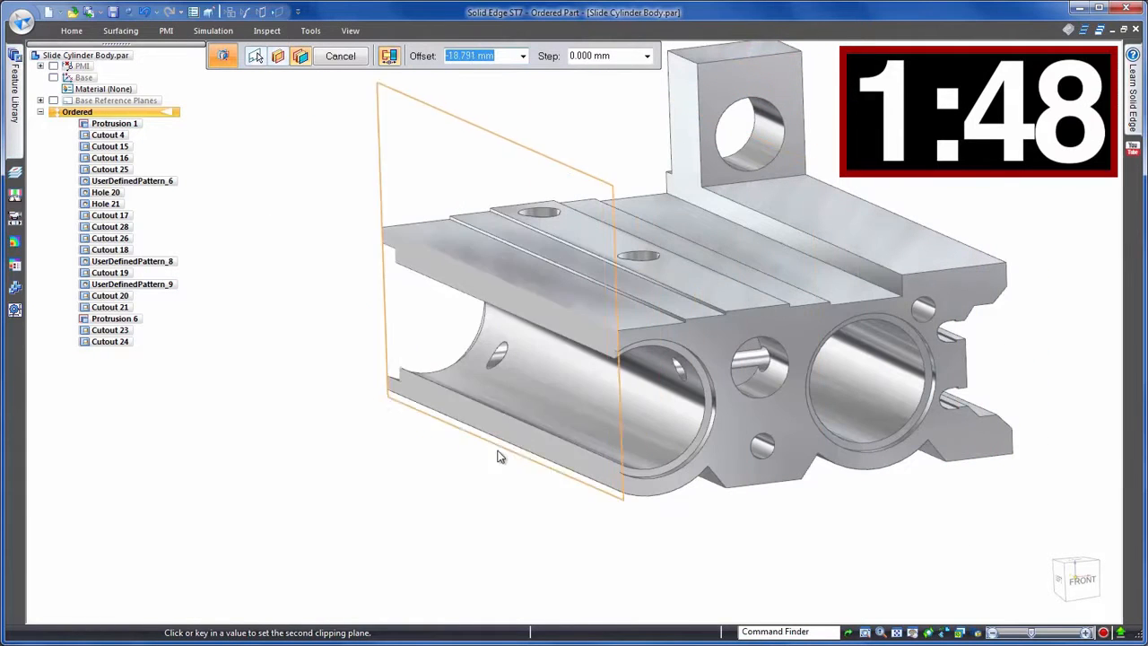
{"action": "left_click", "coordinate": [437, 472]}
{"action": "right_click", "coordinate": [853, 539]}
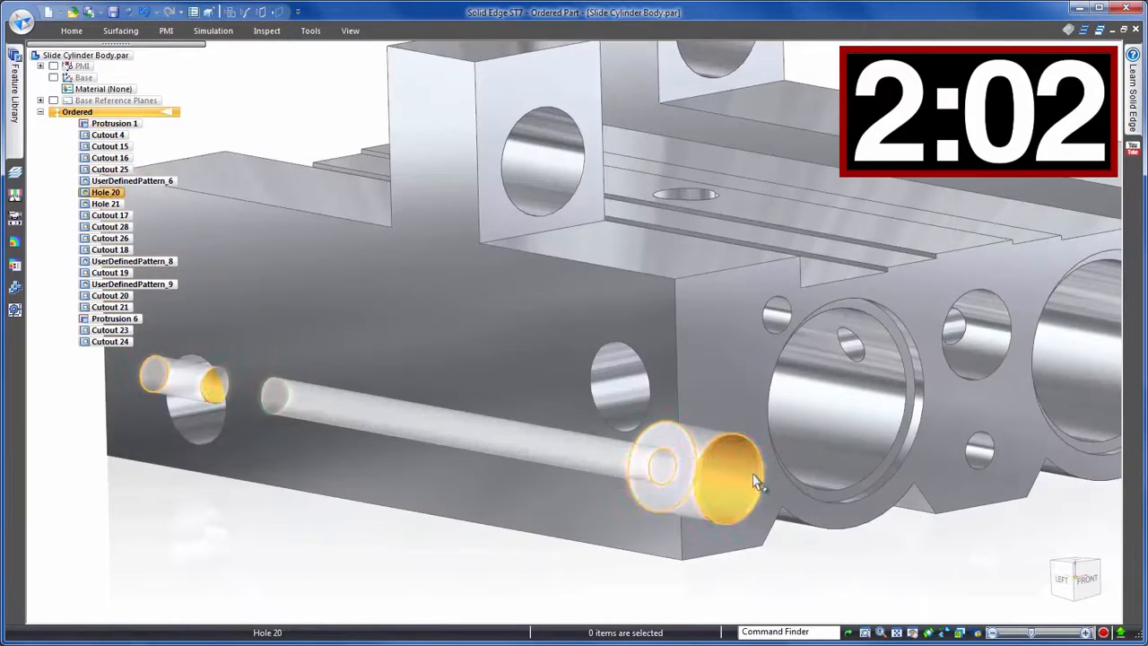
- Edit the side hole's profile and set its height above the base edge to 7 mm (8 minus 1)
{"action": "left_click", "coordinate": [758, 483]}
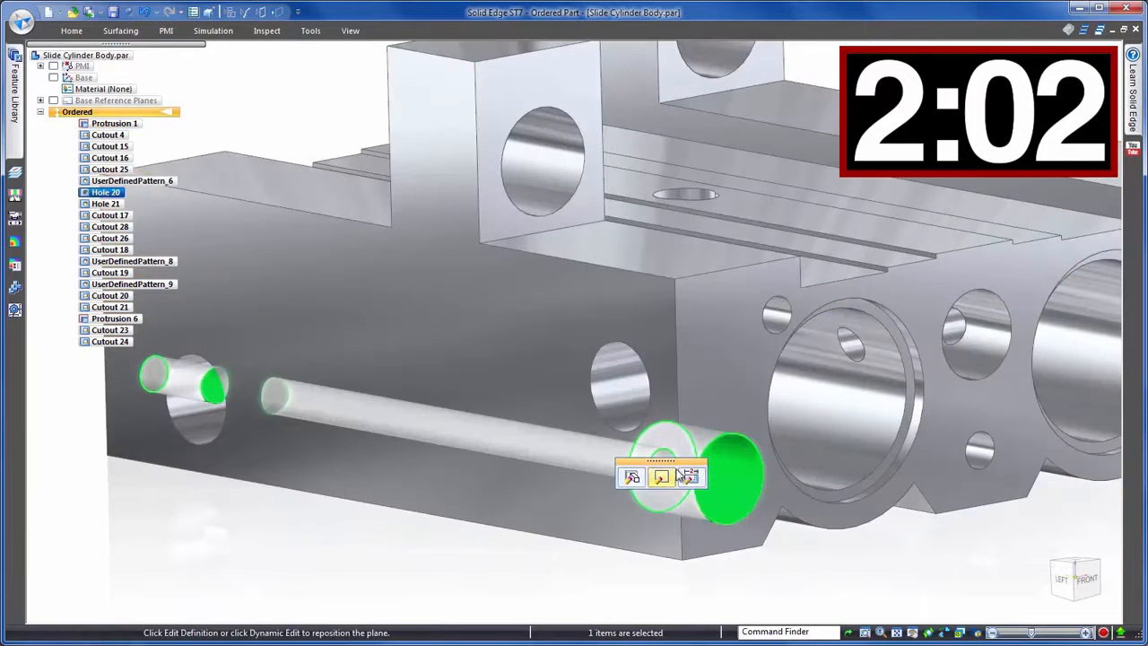
{"action": "left_click", "coordinate": [659, 474]}
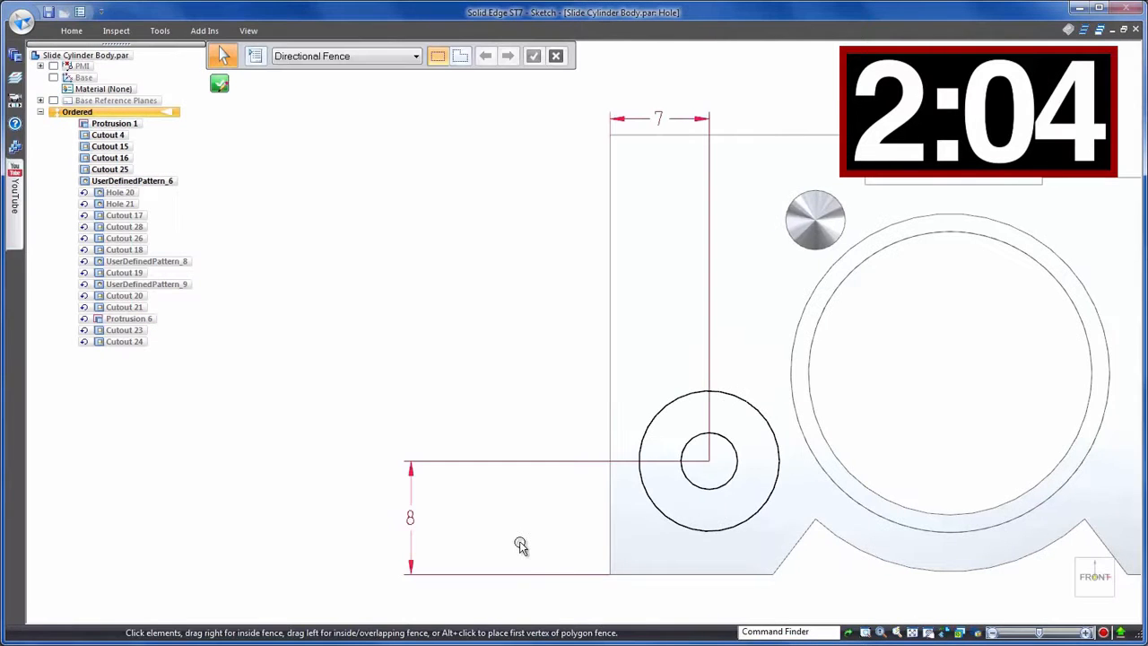
{"action": "left_click", "coordinate": [409, 518]}
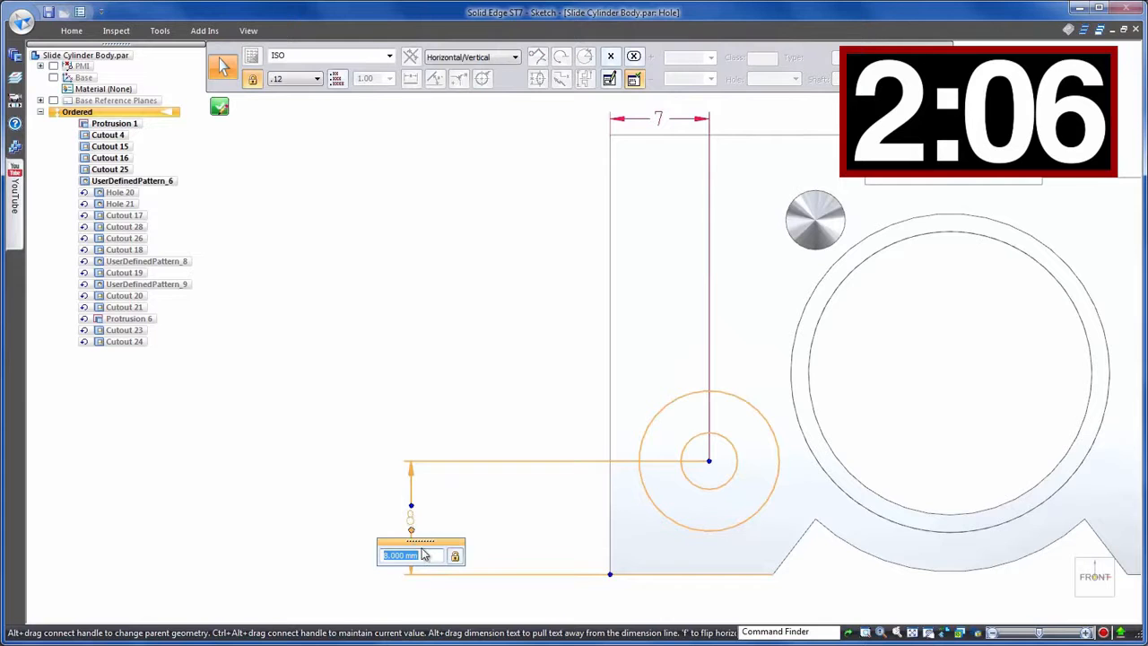
{"action": "left_click", "coordinate": [423, 555]}
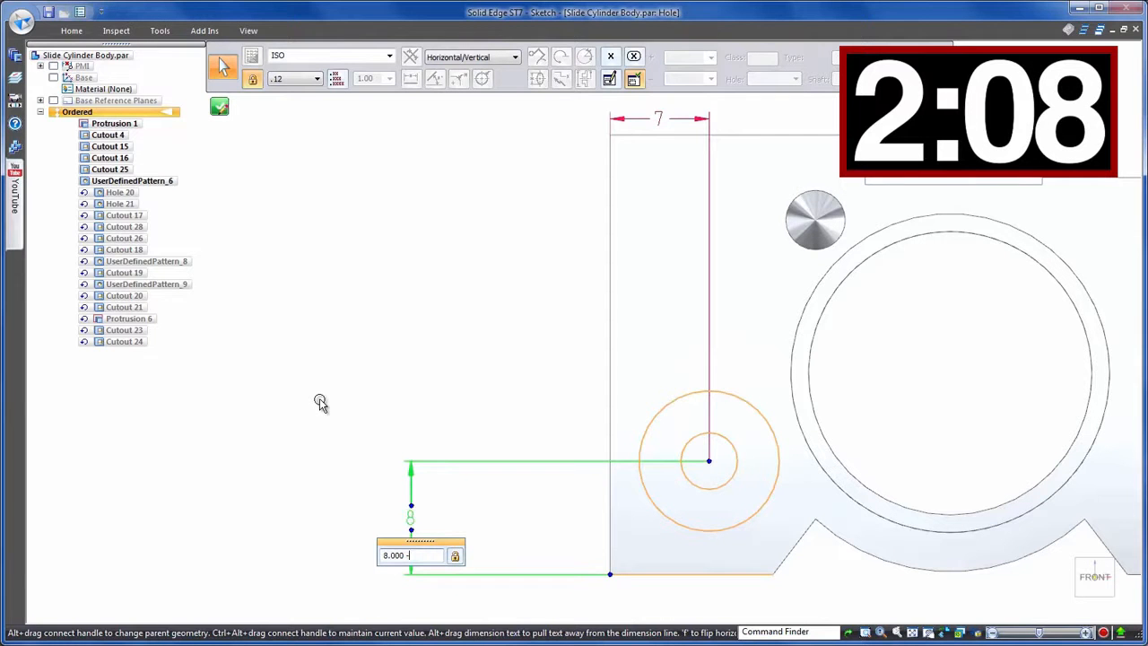
{"action": "type", "text": "-1"}
{"action": "key", "text": "Return"}
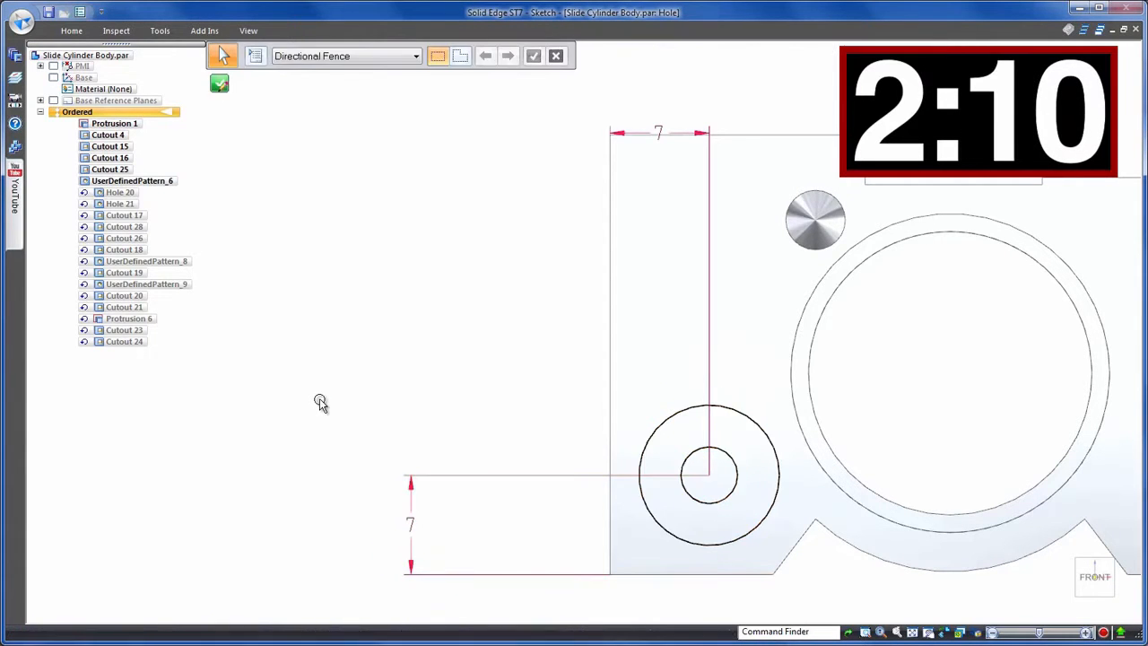
{"action": "left_click", "coordinate": [219, 106]}
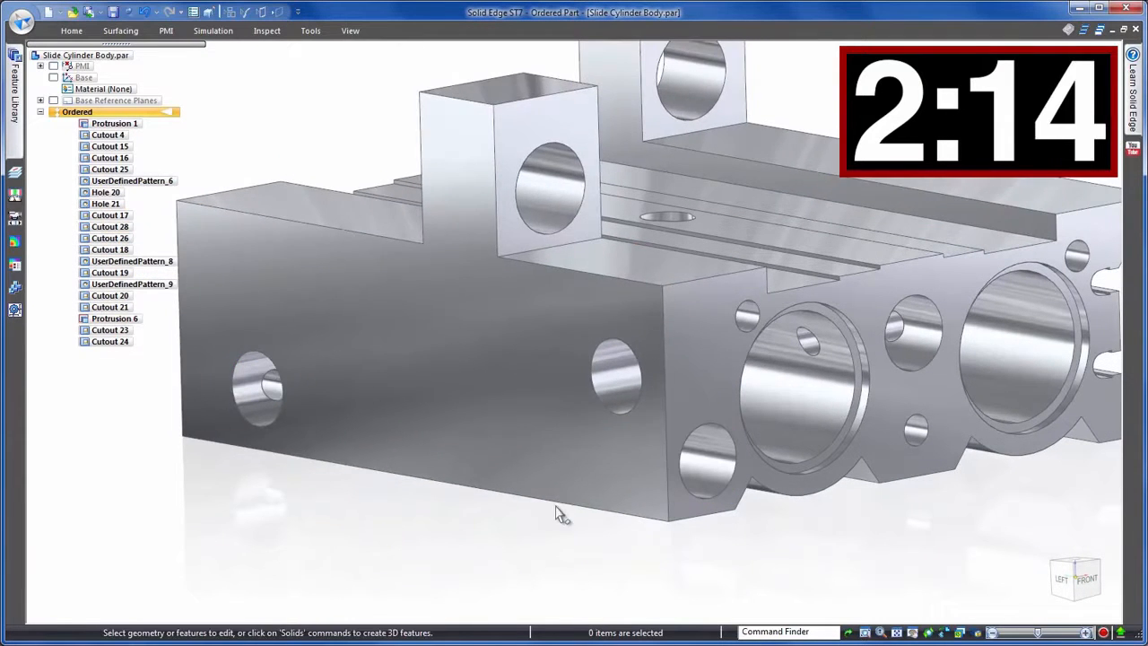
- Open the side cutout's profile to examine its 10 mm circle, then close the sketch
{"action": "left_click", "coordinate": [609, 387]}
{"action": "left_click", "coordinate": [613, 339]}
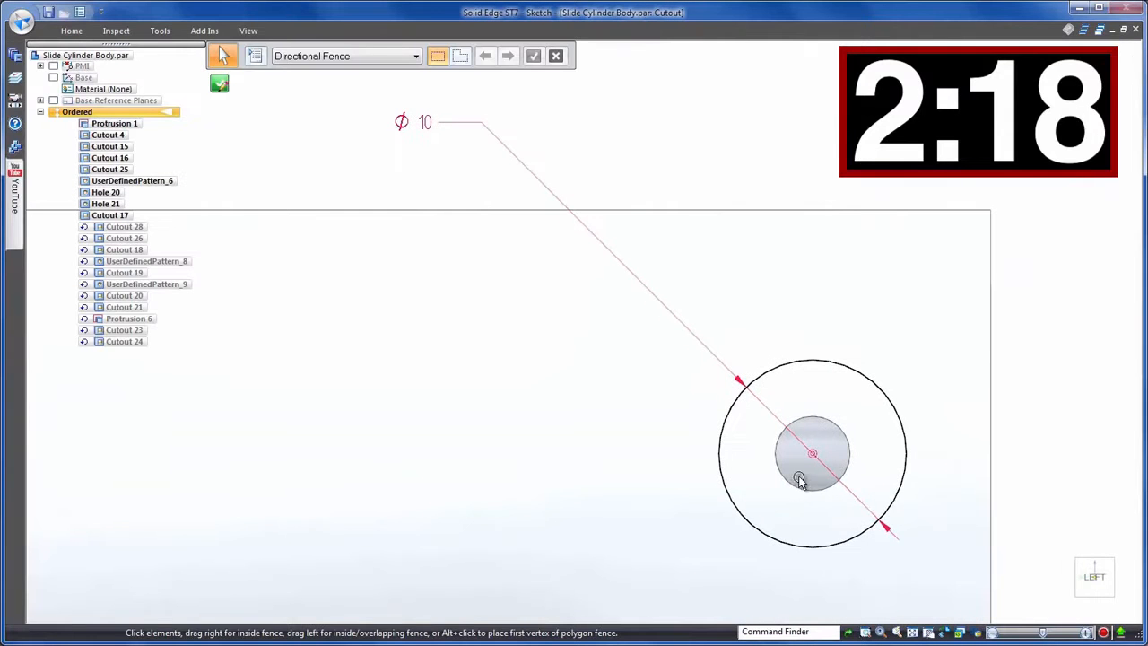
{"action": "left_click", "coordinate": [814, 458]}
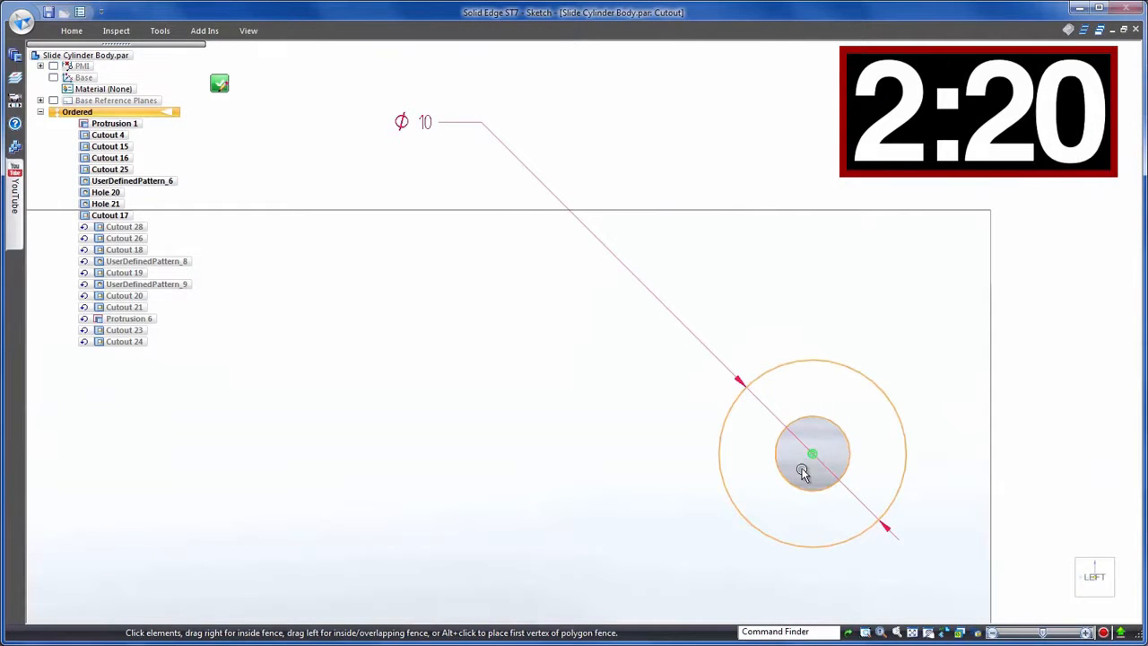
{"action": "left_click", "coordinate": [220, 86]}
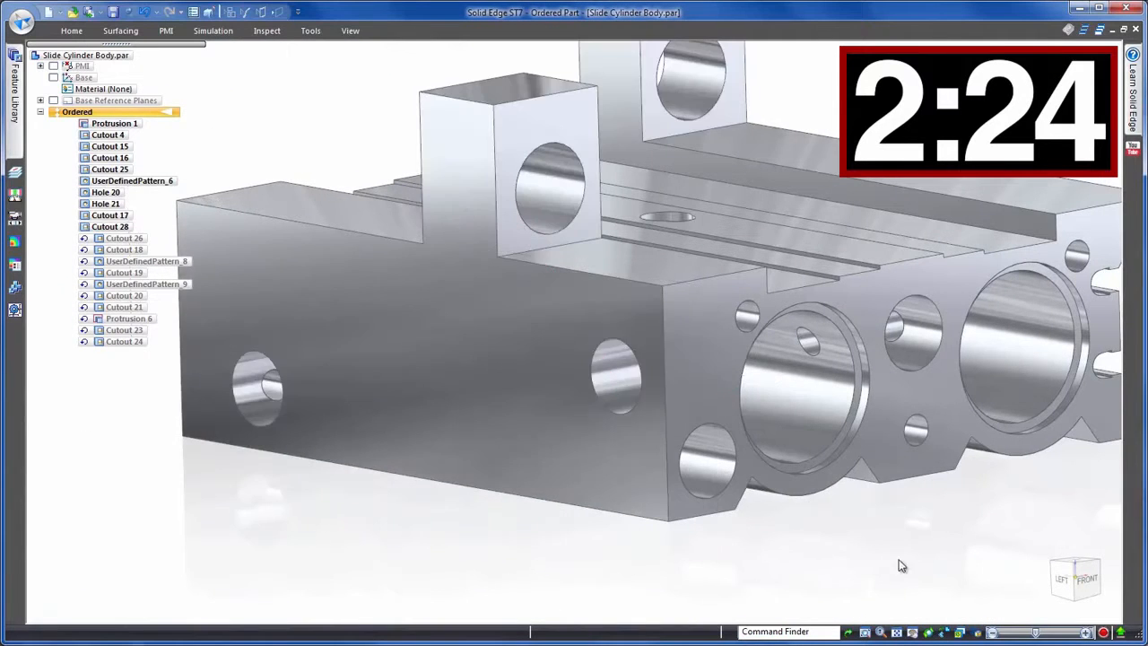
- Edit the long cutout's profile, increase its 18 mm height dimension by 1 to 19 mm, and close the sketch
{"action": "middle_click_drag", "start_coordinate": [893, 567], "coordinate": [979, 555]}
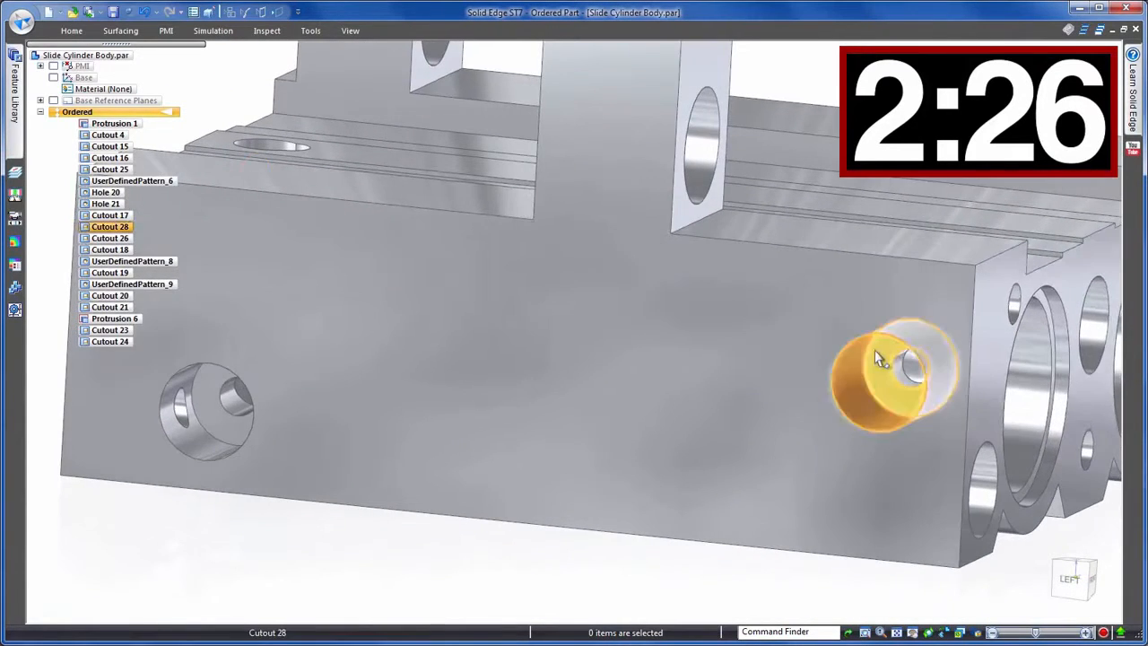
{"action": "left_click", "coordinate": [908, 375]}
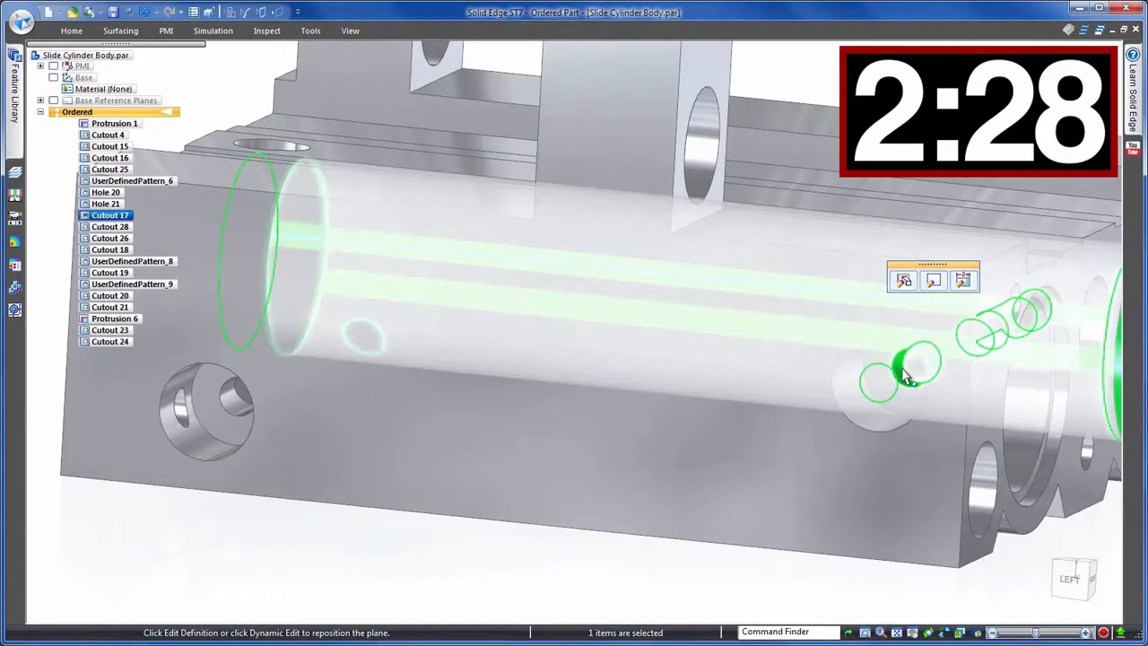
{"action": "left_click", "coordinate": [933, 281]}
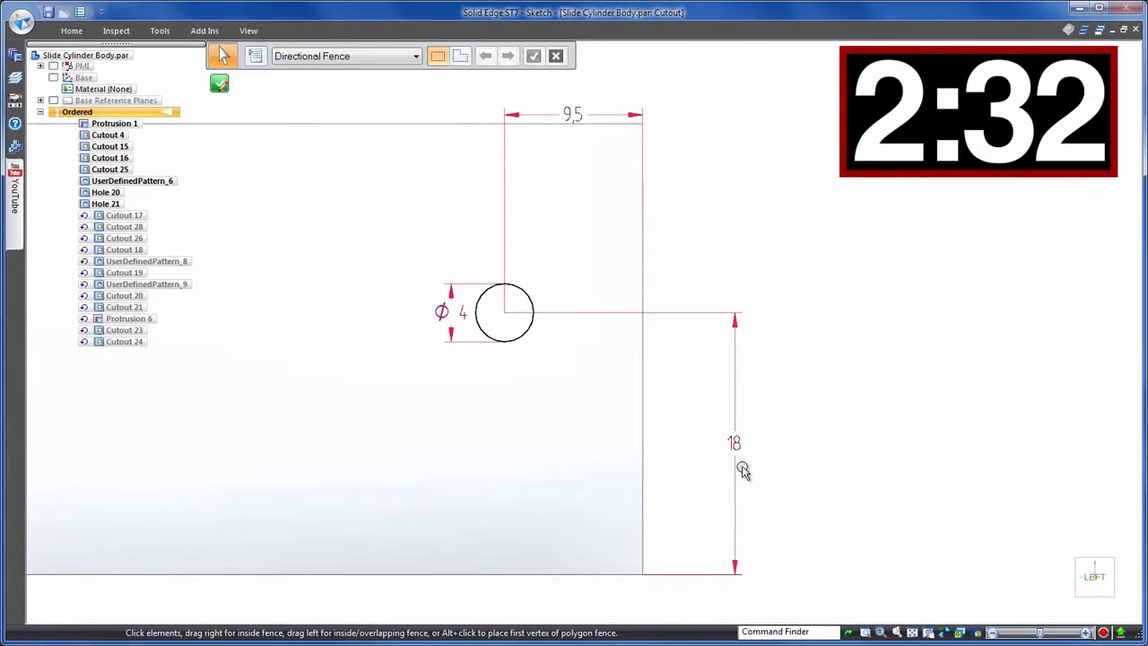
{"action": "left_click", "coordinate": [736, 448]}
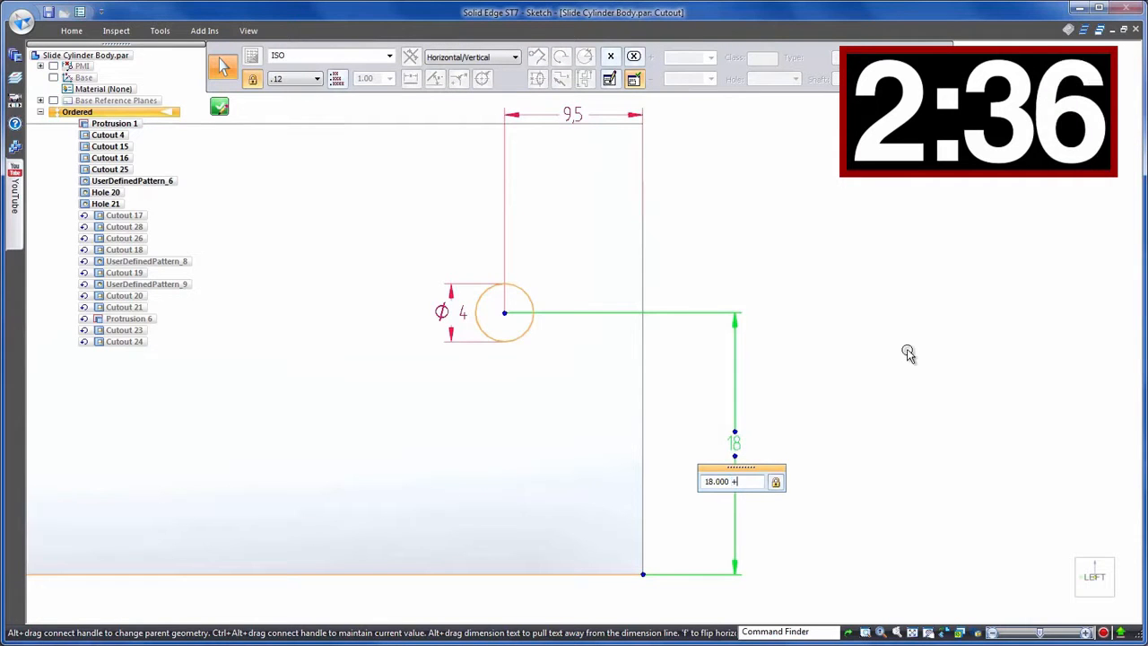
{"action": "type", "text": "+1"}
{"action": "key", "text": "Return"}
{"action": "key", "text": "Escape"}
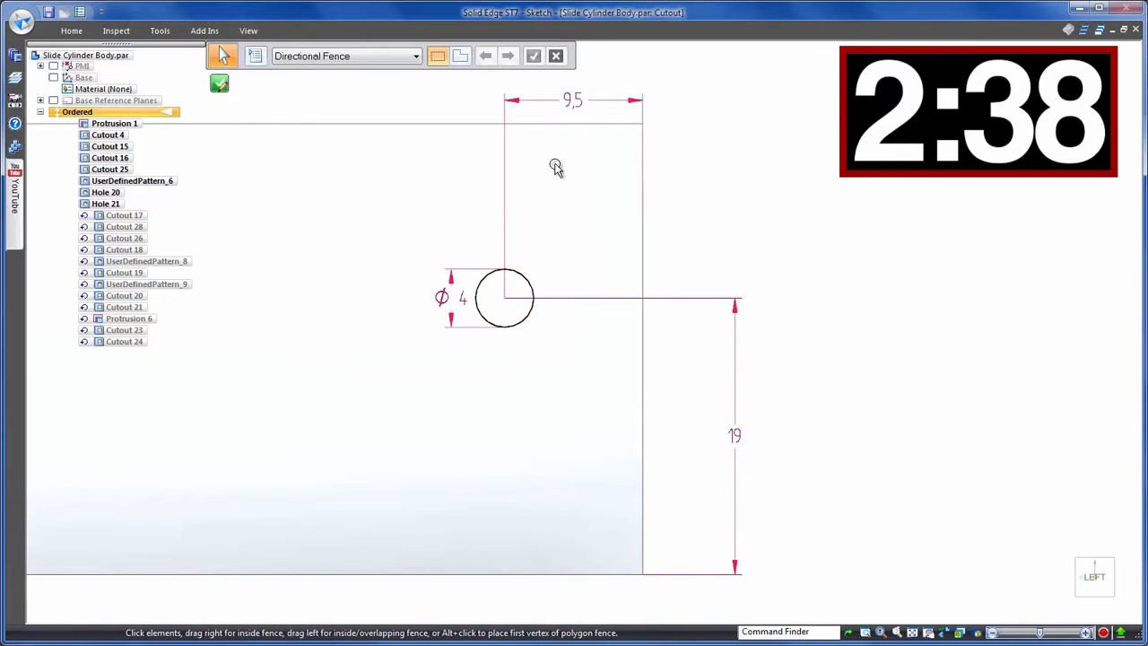
{"action": "left_click", "coordinate": [221, 84]}
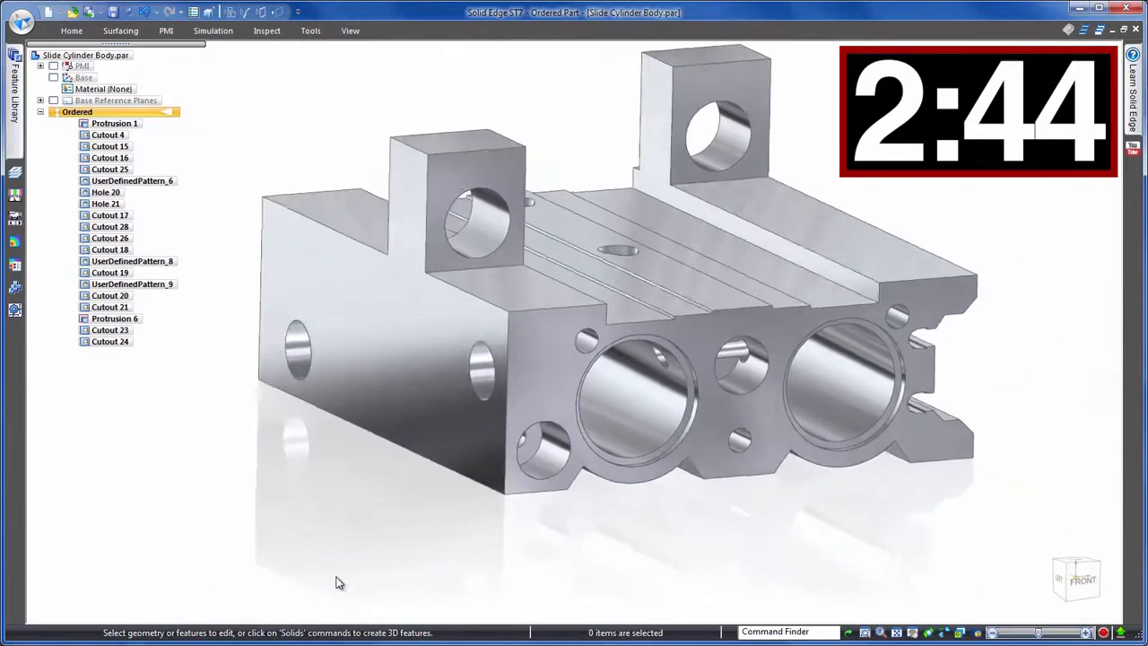
- Turn off the clipping planes and view the block from its left side
{"action": "left_click", "coordinate": [350, 31]}
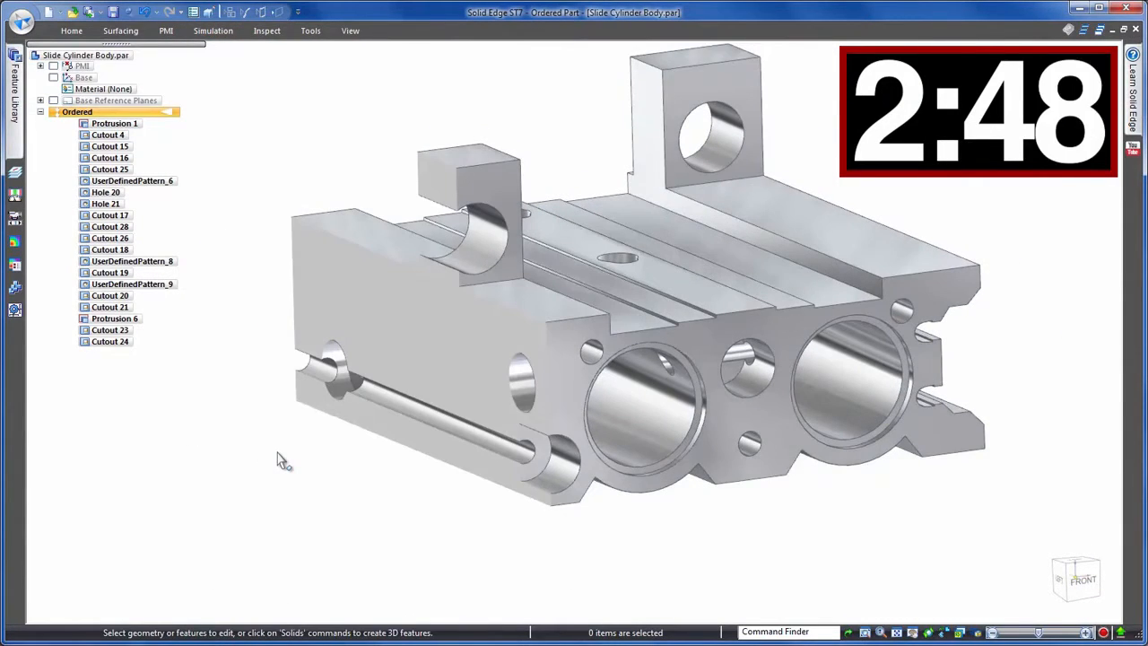
{"action": "middle_click_drag", "start_coordinate": [278, 452], "coordinate": [970, 593]}
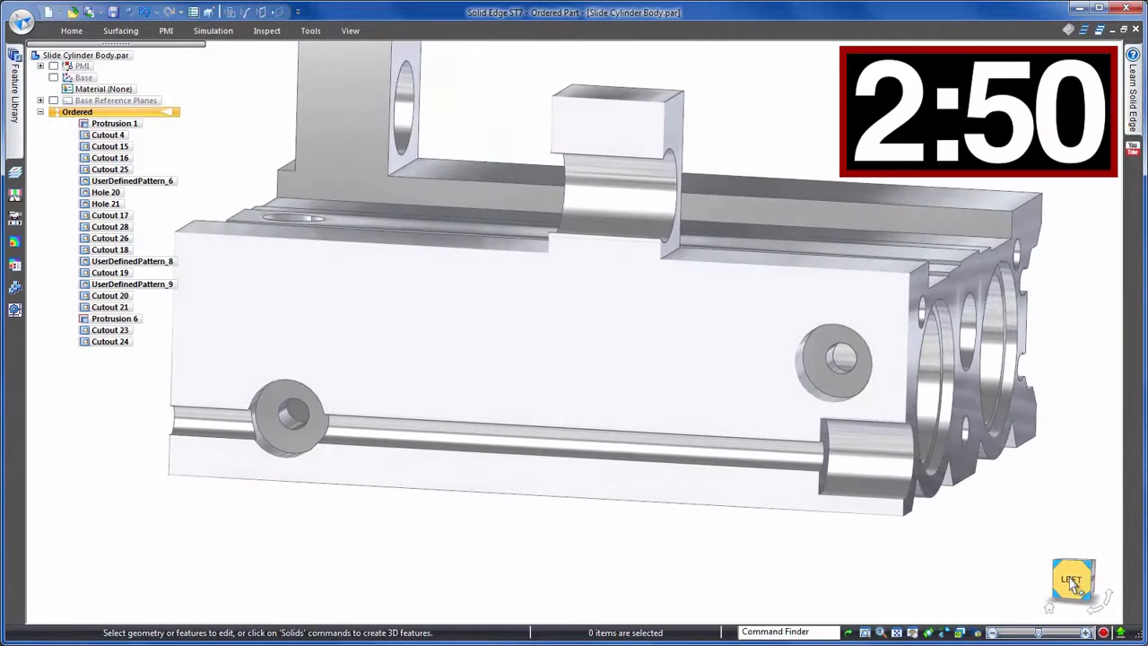
{"action": "left_click", "coordinate": [1069, 575]}
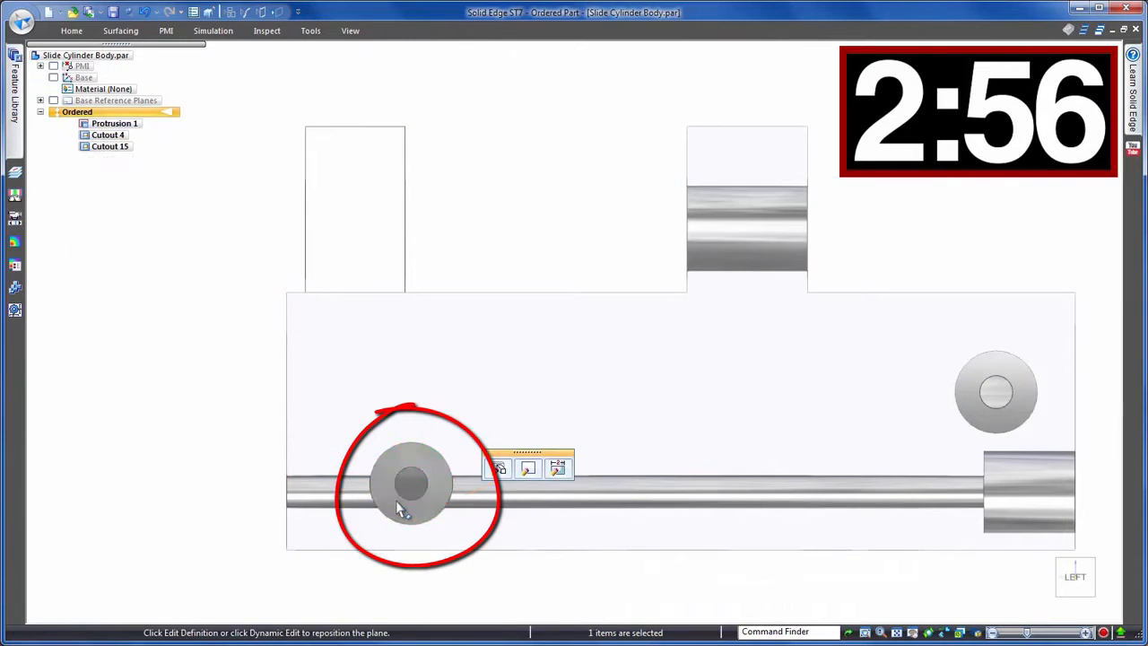
- Select the lower side hole and open its profile for editing
{"action": "left_click", "coordinate": [401, 509]}
{"action": "left_click", "coordinate": [530, 472]}
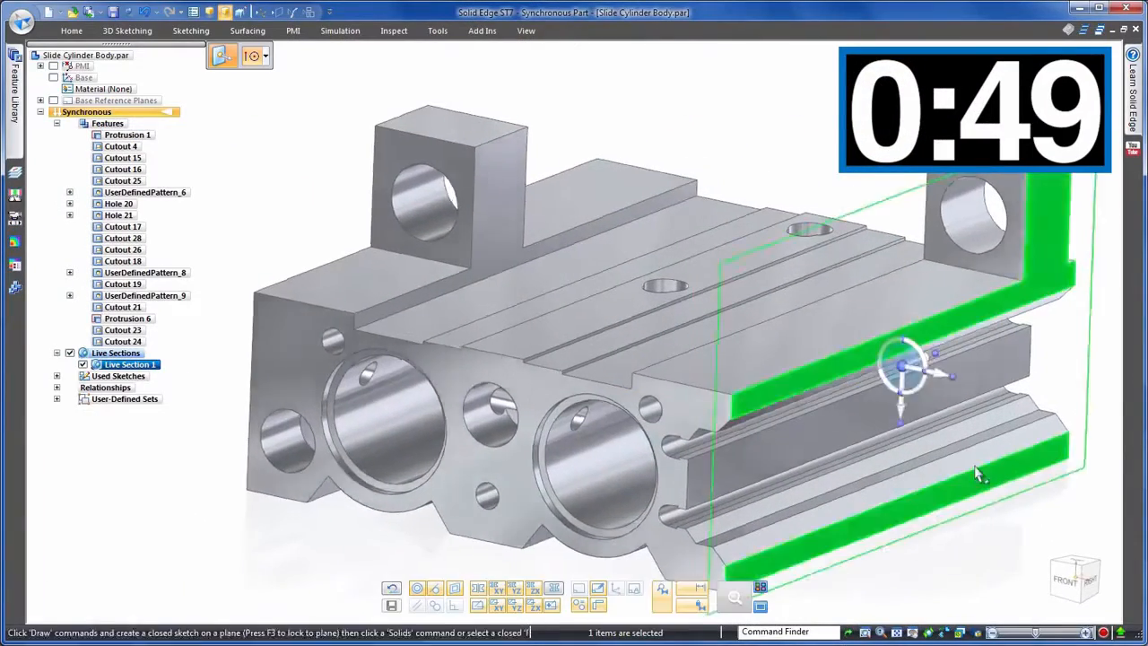
- Add a live section and move its plane to cut lengthwise through the lower side hole
{"action": "middle_click_drag", "start_coordinate": [977, 472], "coordinate": [1057, 487]}
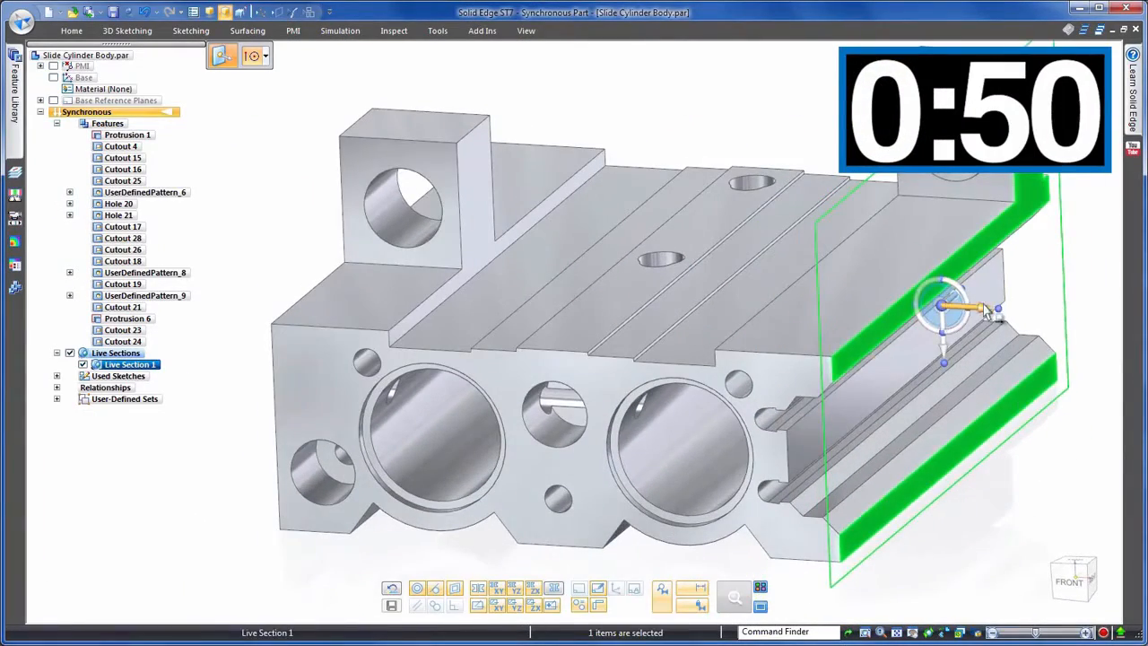
{"action": "left_click", "coordinate": [986, 310]}
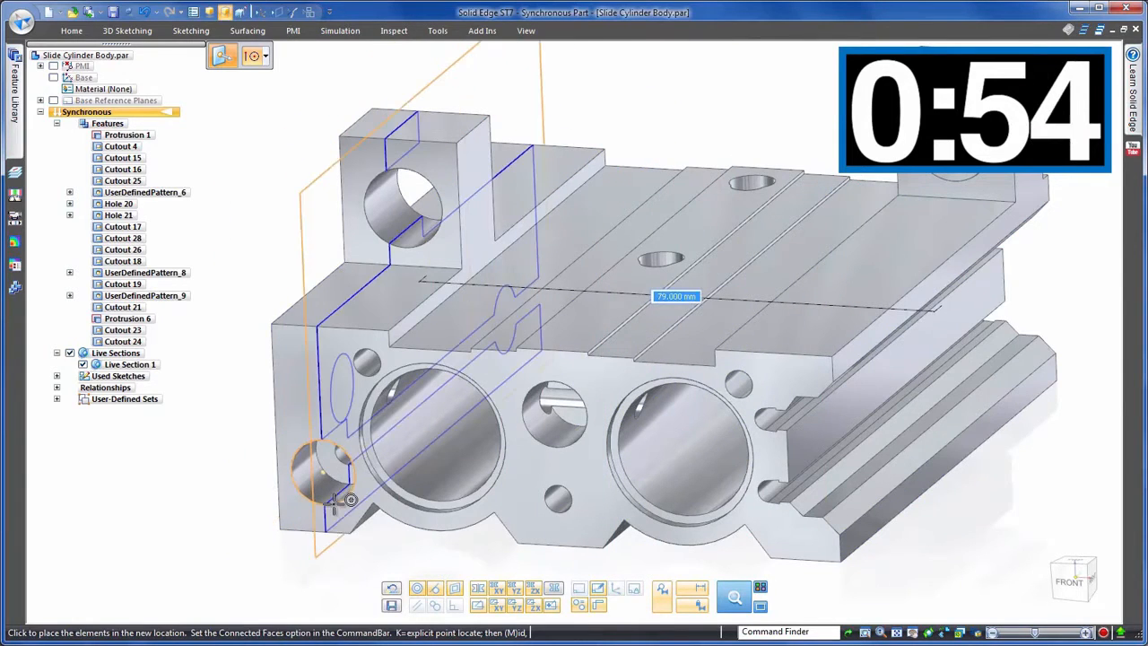
{"action": "left_click", "coordinate": [339, 511]}
{"action": "middle_click_drag", "start_coordinate": [339, 512], "coordinate": [182, 533]}
{"action": "left_click", "coordinate": [182, 533]}
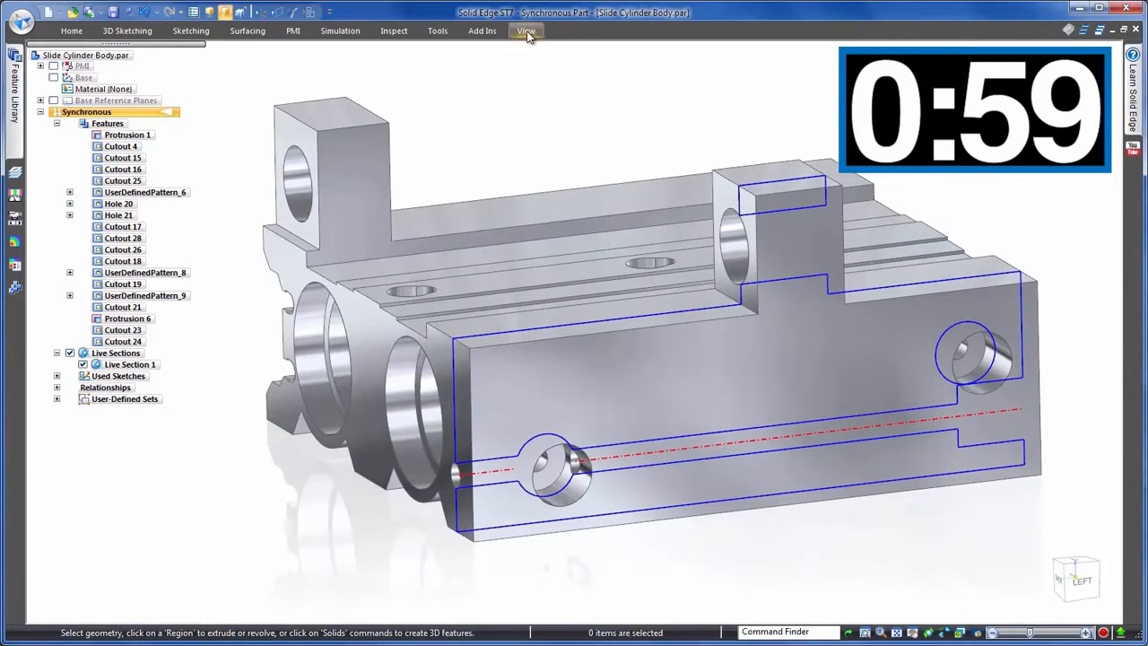
- Add a second live section and position its plane through the lower side hole's centre
{"action": "left_click", "coordinate": [72, 30]}
{"action": "left_click", "coordinate": [659, 63]}
{"action": "left_click", "coordinate": [432, 361]}
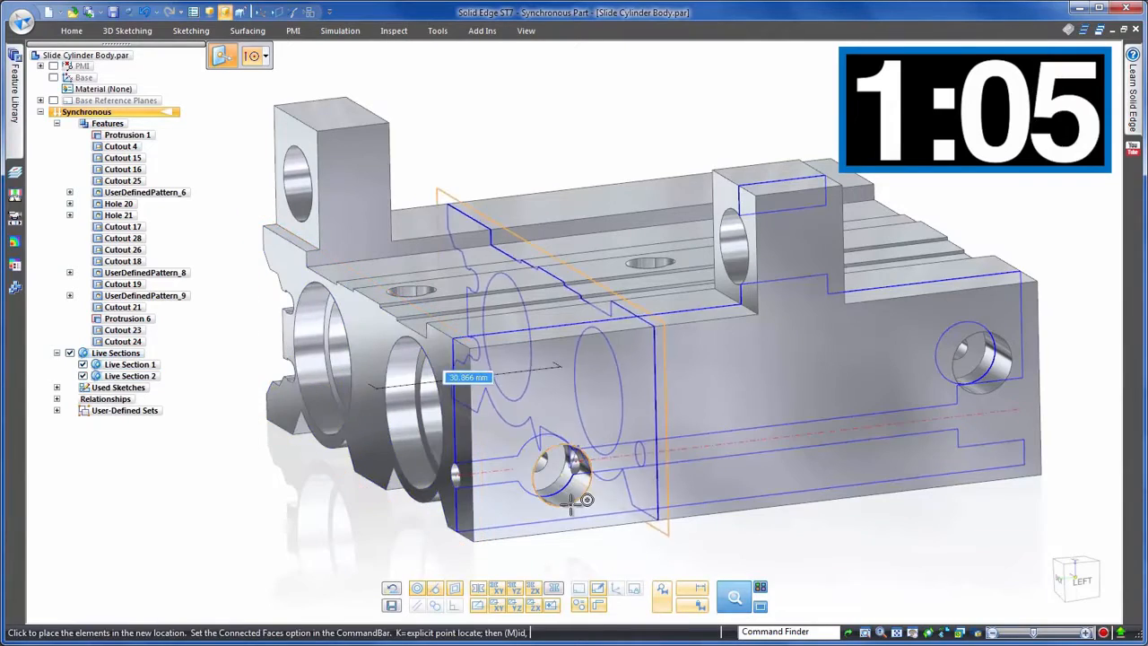
{"action": "left_click", "coordinate": [577, 515]}
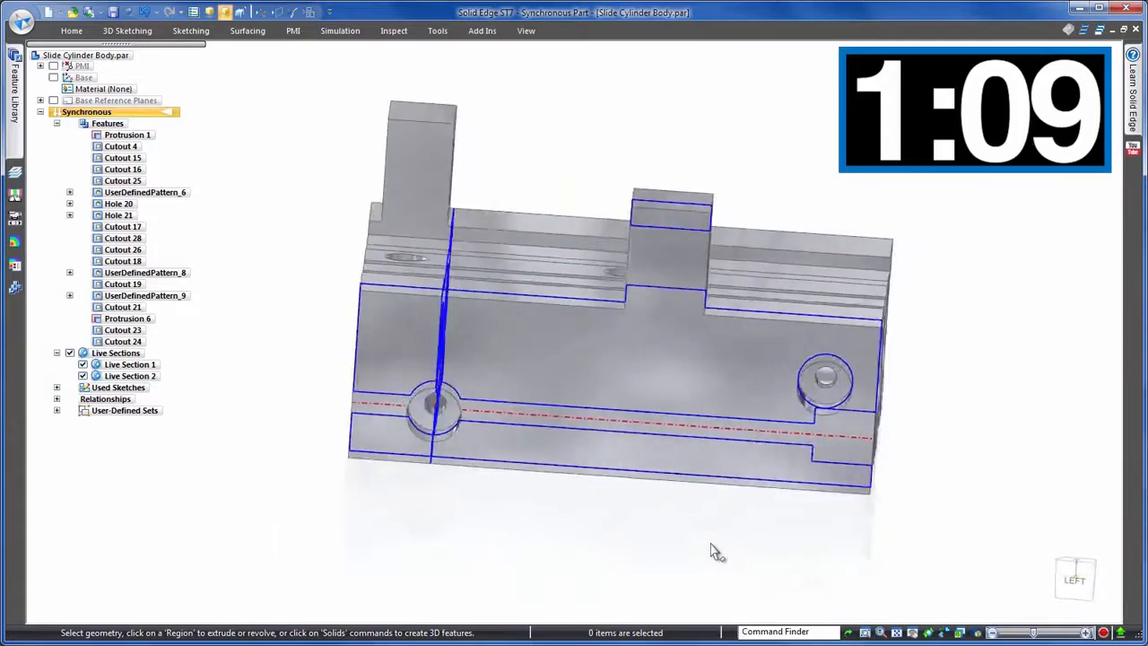
- Hide the solid bodies so only the live section profiles remain displayed
{"action": "right_click", "coordinate": [675, 169]}
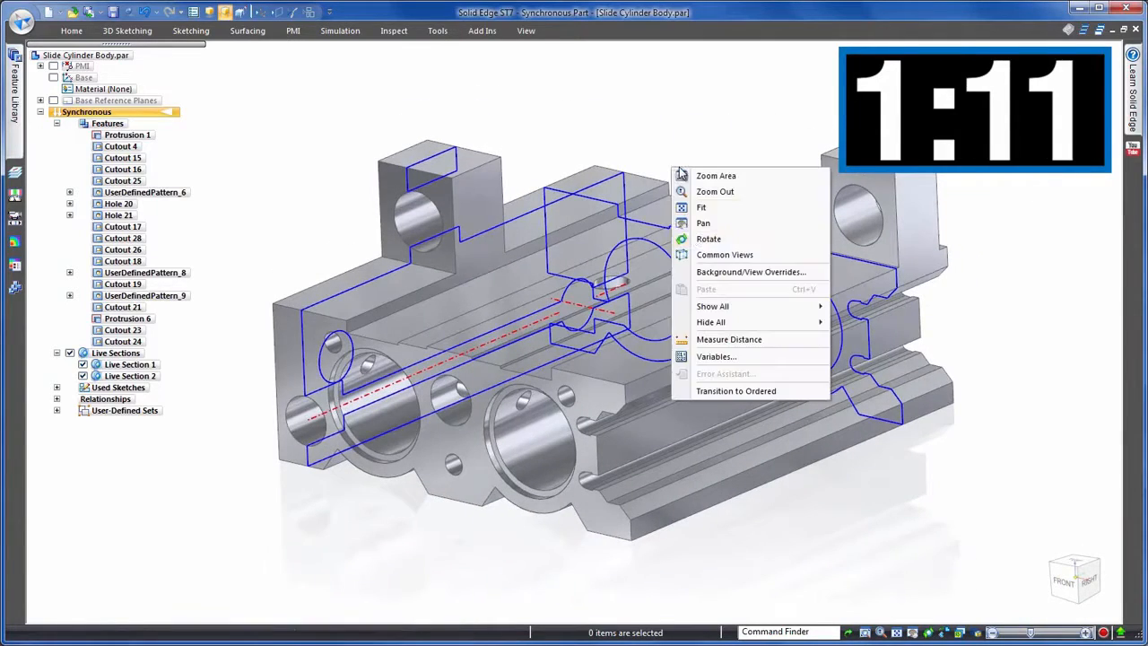
{"action": "mouse_move", "coordinate": [722, 322]}
{"action": "left_click", "coordinate": [846, 419]}
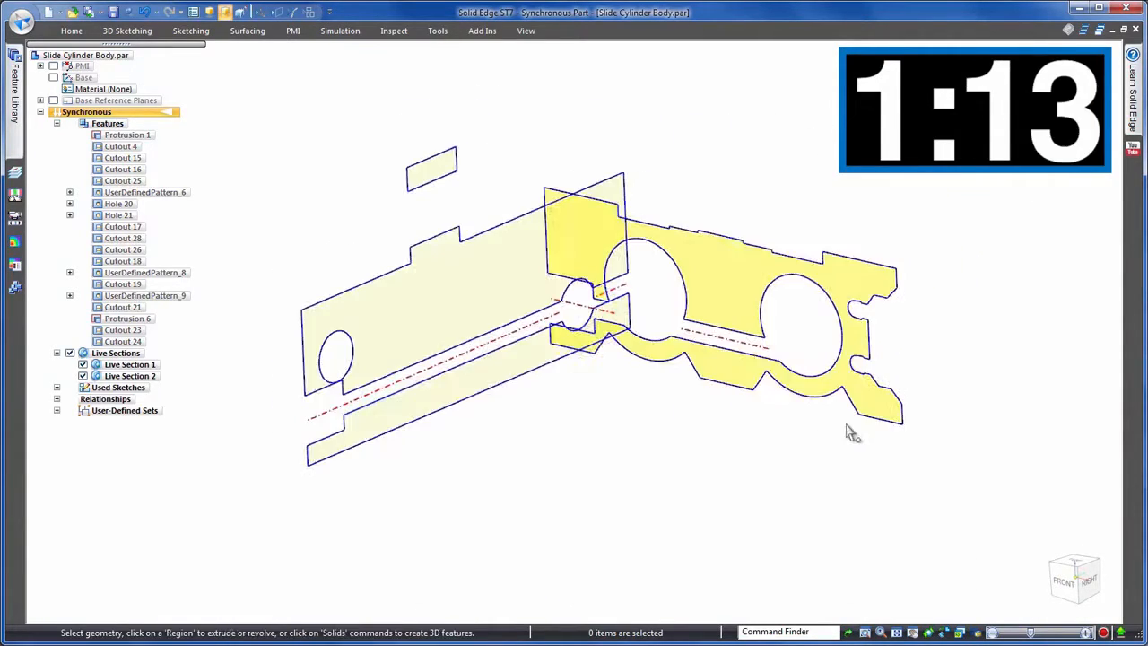
- In the left view, select the long bore's section edges and move the bore upward
{"action": "middle_click_drag", "start_coordinate": [705, 500], "coordinate": [951, 524]}
{"action": "left_click", "coordinate": [1068, 581]}
{"action": "left_click", "coordinate": [778, 500]}
{"action": "left_click", "coordinate": [760, 498]}
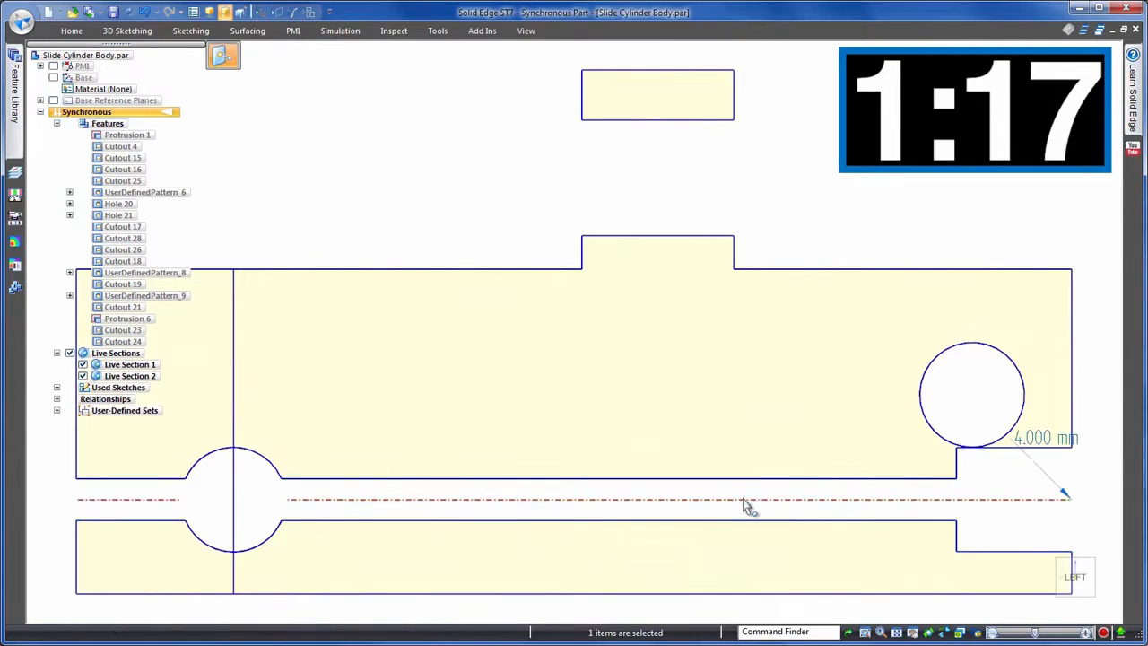
{"action": "left_click", "coordinate": [689, 508]}
{"action": "left_click", "coordinate": [692, 515]}
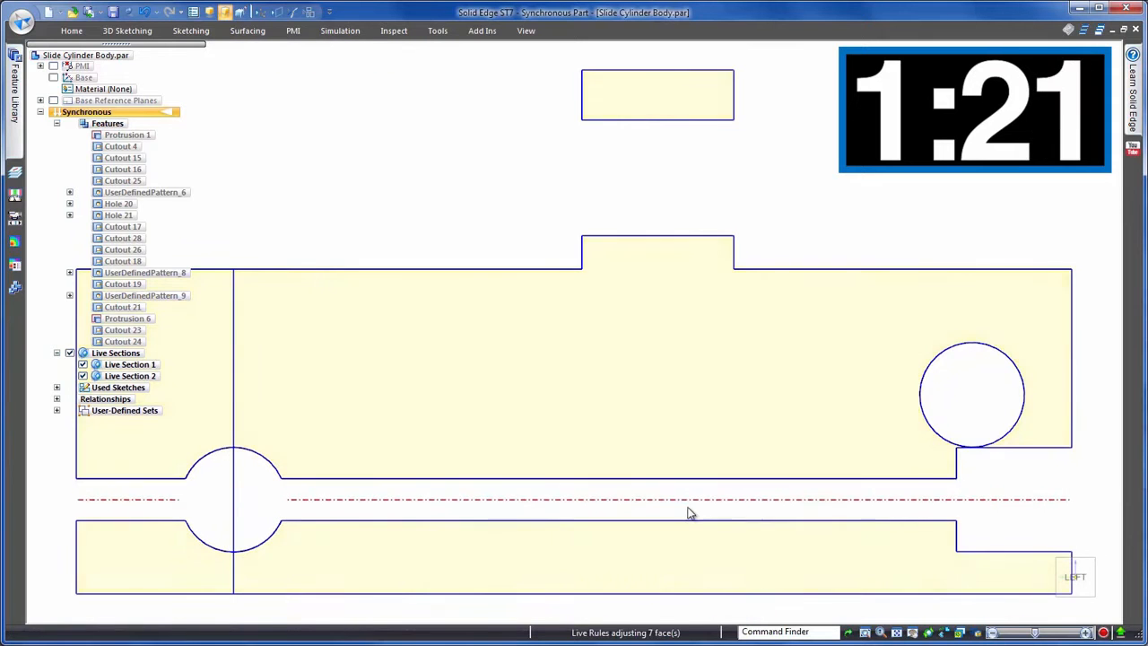
{"action": "left_click", "coordinate": [1089, 479]}
- Dimension the gap between the upper side hole's bottom tangent and the step edge below, and set it to 2 mm
{"action": "scroll", "coordinate": [1080, 453], "scroll_direction": "up", "scroll_amount": 7}
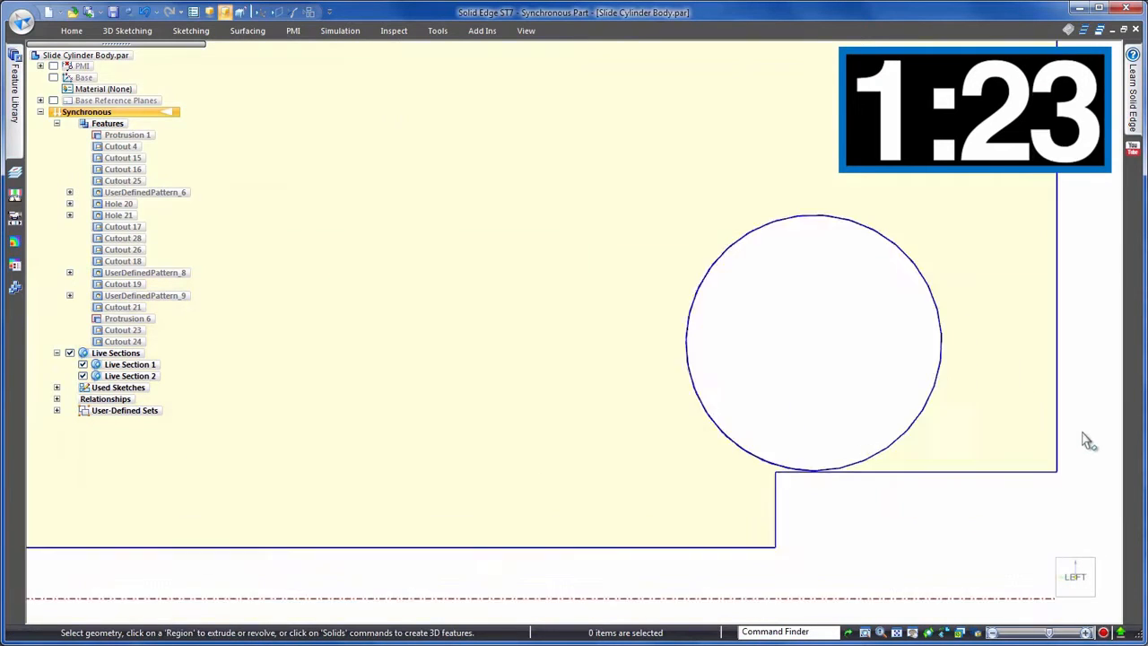
{"action": "right_click_drag", "start_coordinate": [834, 430], "coordinate": [793, 430]}
{"action": "scroll", "coordinate": [835, 472], "scroll_direction": "up", "scroll_amount": 4}
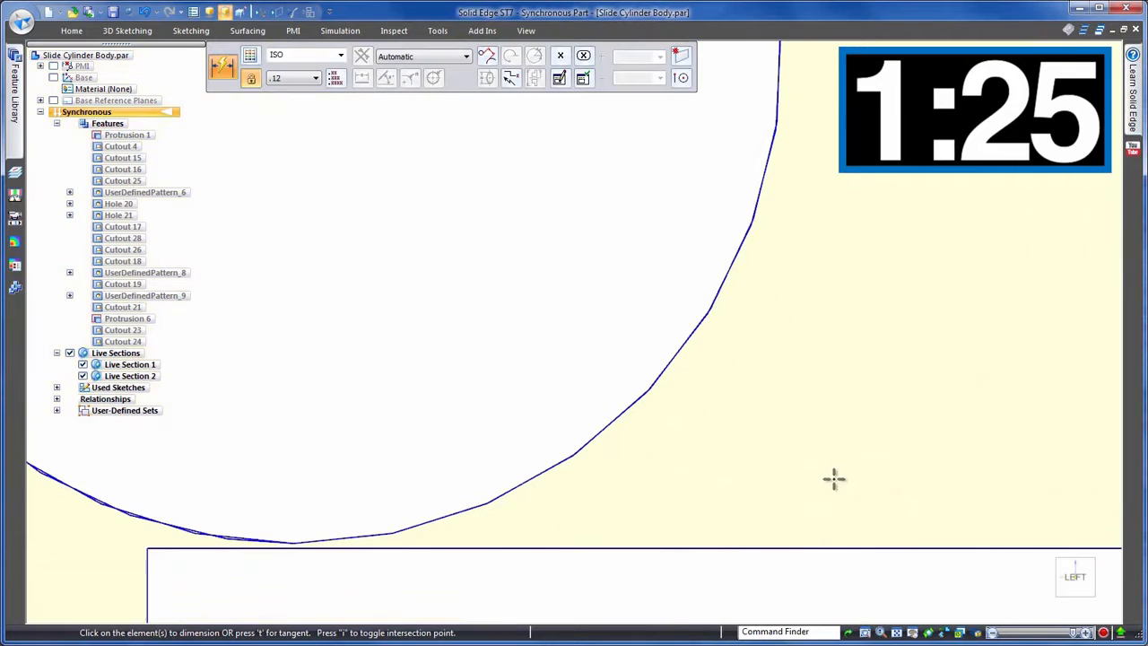
{"action": "left_click", "coordinate": [789, 549]}
{"action": "left_click", "coordinate": [682, 77]}
{"action": "left_click", "coordinate": [697, 204]}
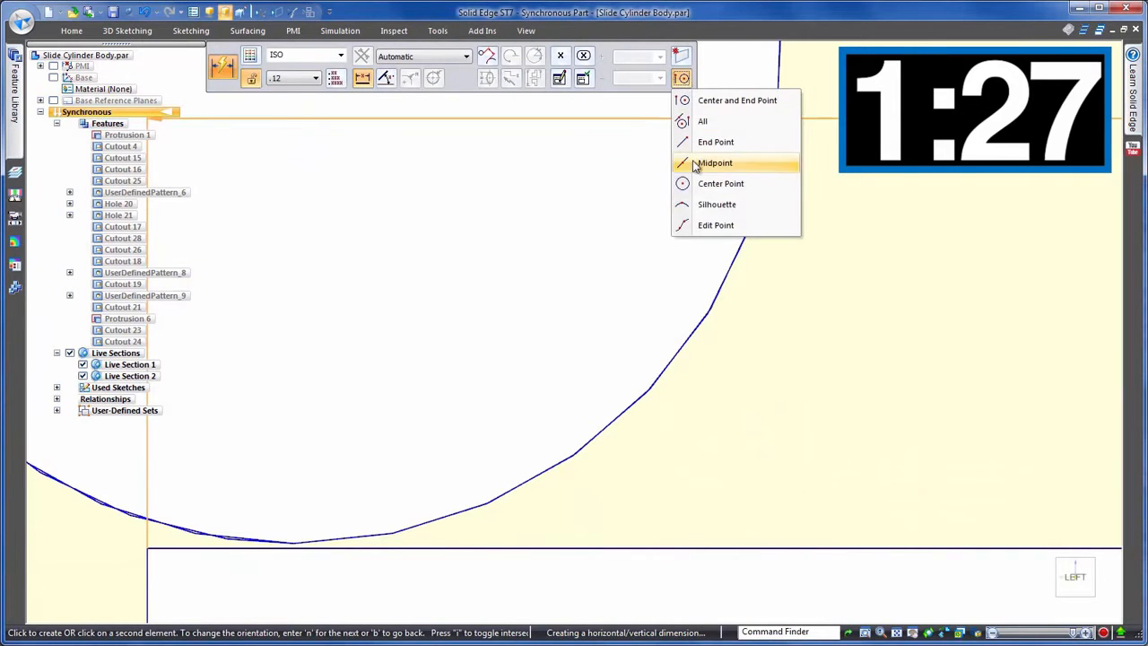
{"action": "left_click", "coordinate": [296, 543]}
{"action": "scroll", "coordinate": [505, 525], "scroll_direction": "down", "scroll_amount": 6}
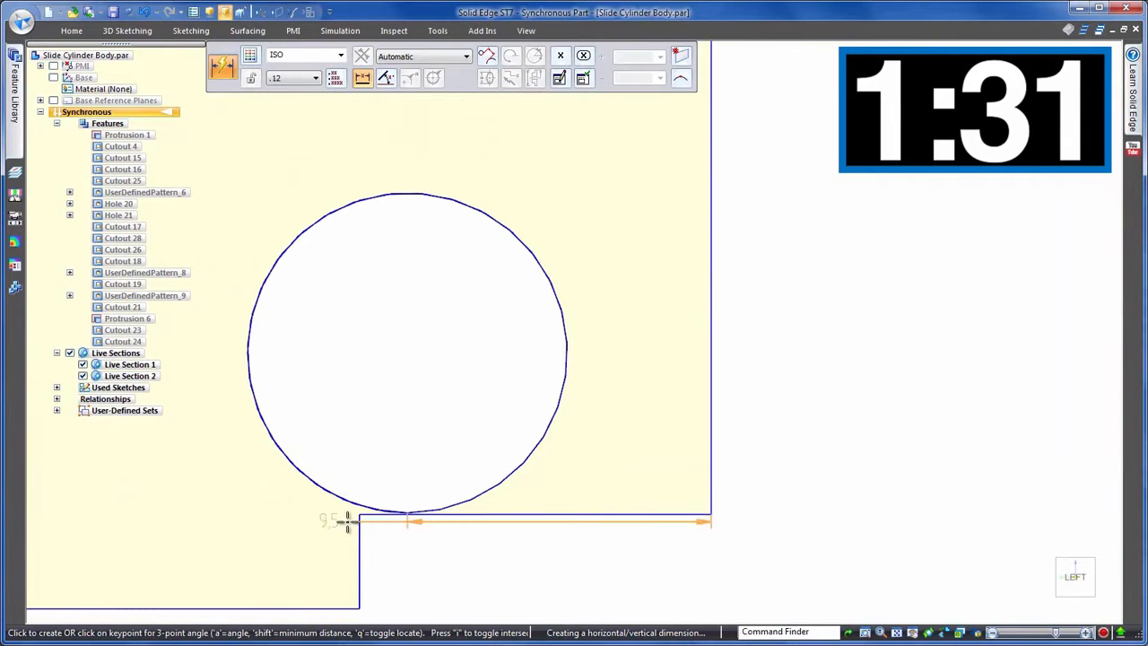
{"action": "left_click", "coordinate": [747, 482]}
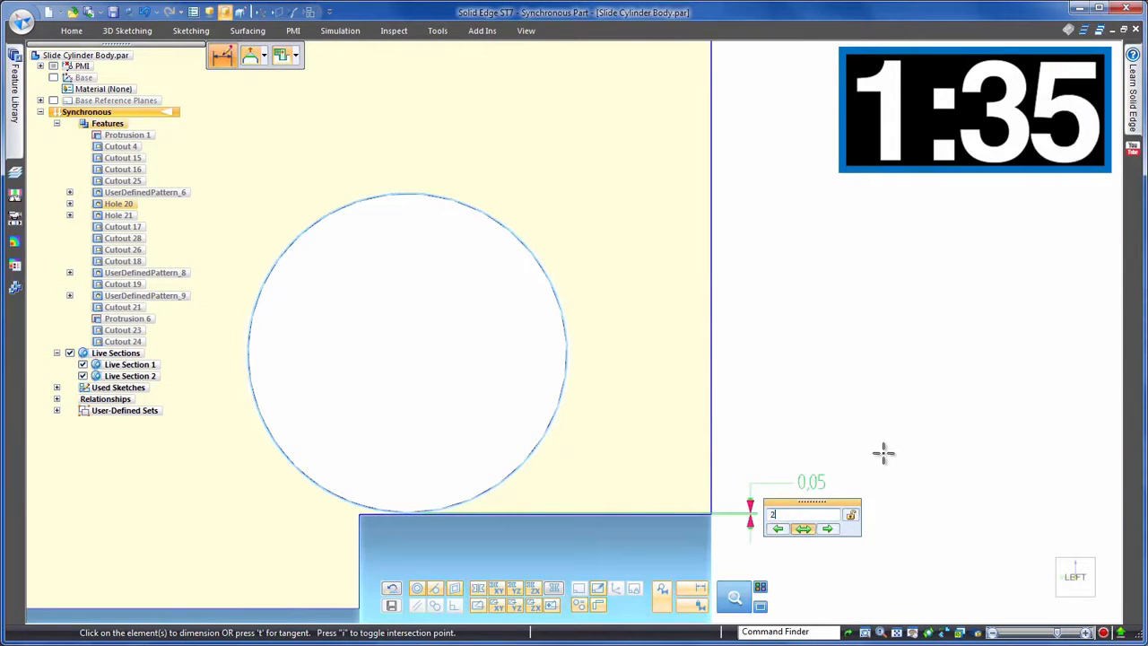
{"action": "scroll", "coordinate": [922, 389], "scroll_direction": "down", "scroll_amount": 5}
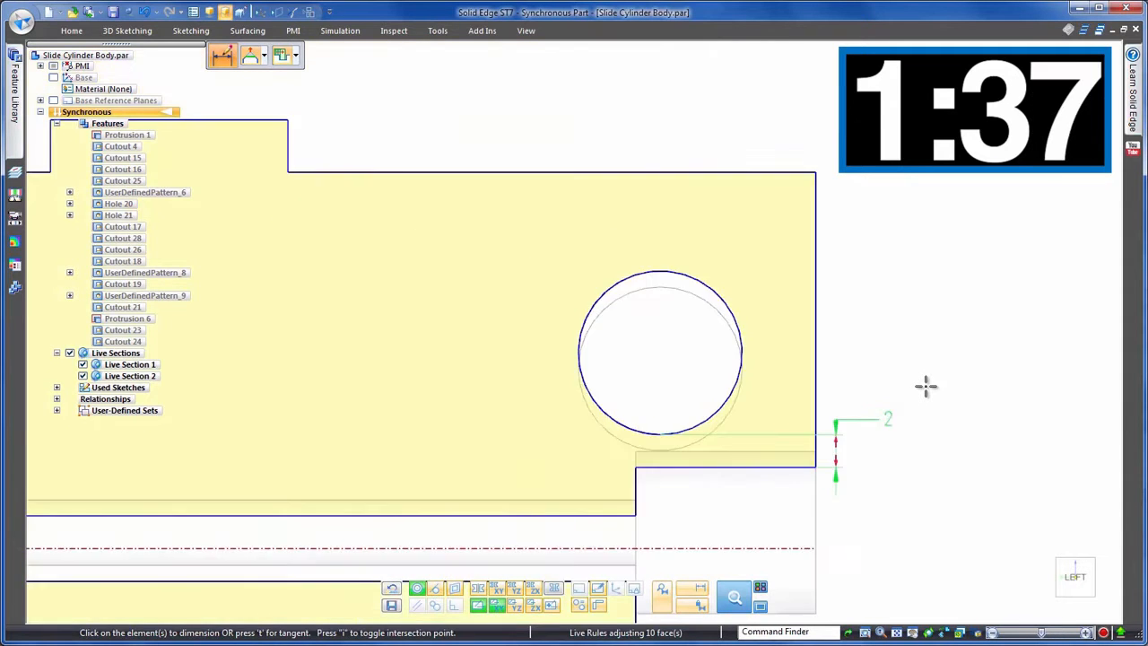
- Show the solid bodies again and turn off the live sections
{"action": "middle_click_drag", "start_coordinate": [175, 441], "coordinate": [482, 610]}
{"action": "left_click", "coordinate": [480, 607]}
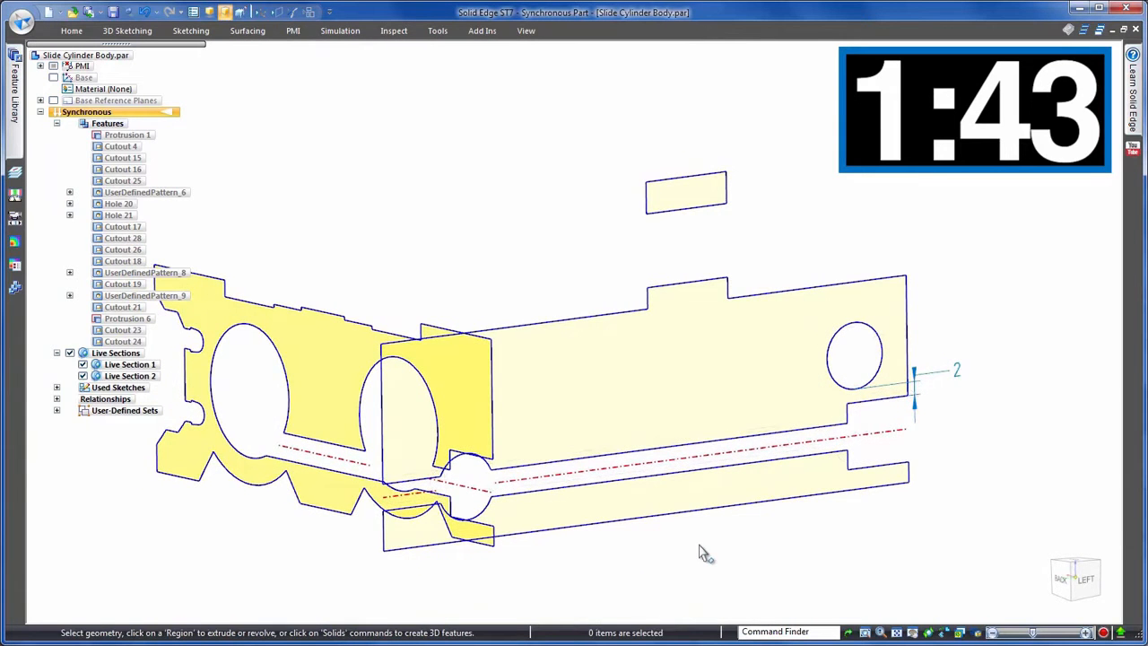
{"action": "right_click", "coordinate": [354, 158]}
{"action": "mouse_move", "coordinate": [394, 289]}
{"action": "left_click", "coordinate": [563, 389]}
{"action": "left_click", "coordinate": [70, 352]}
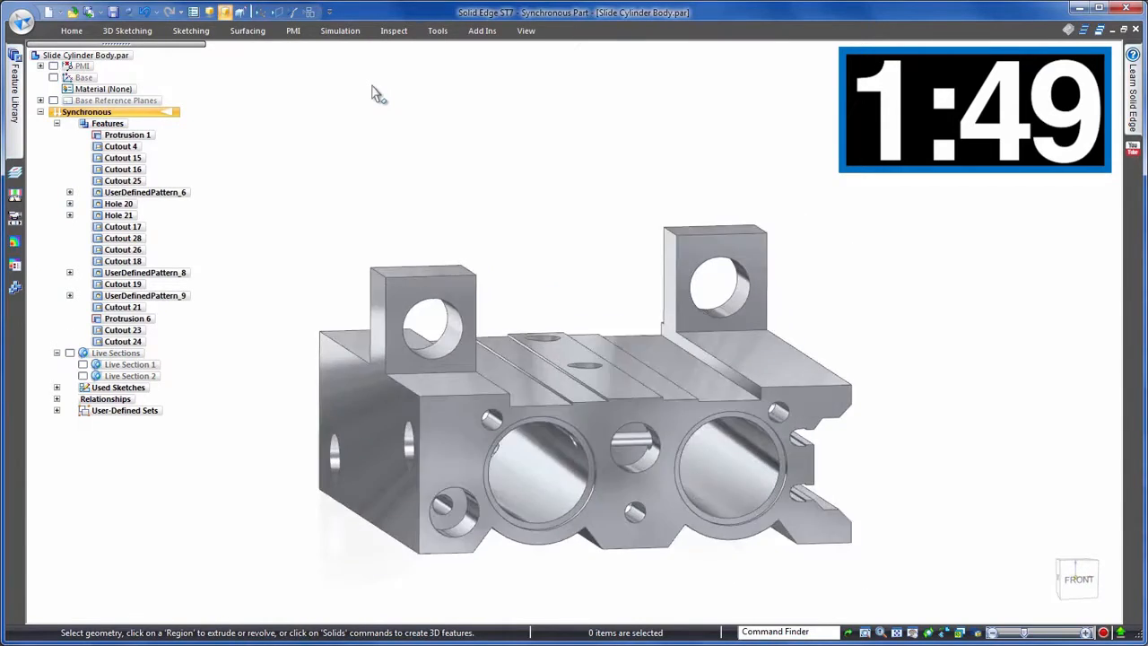